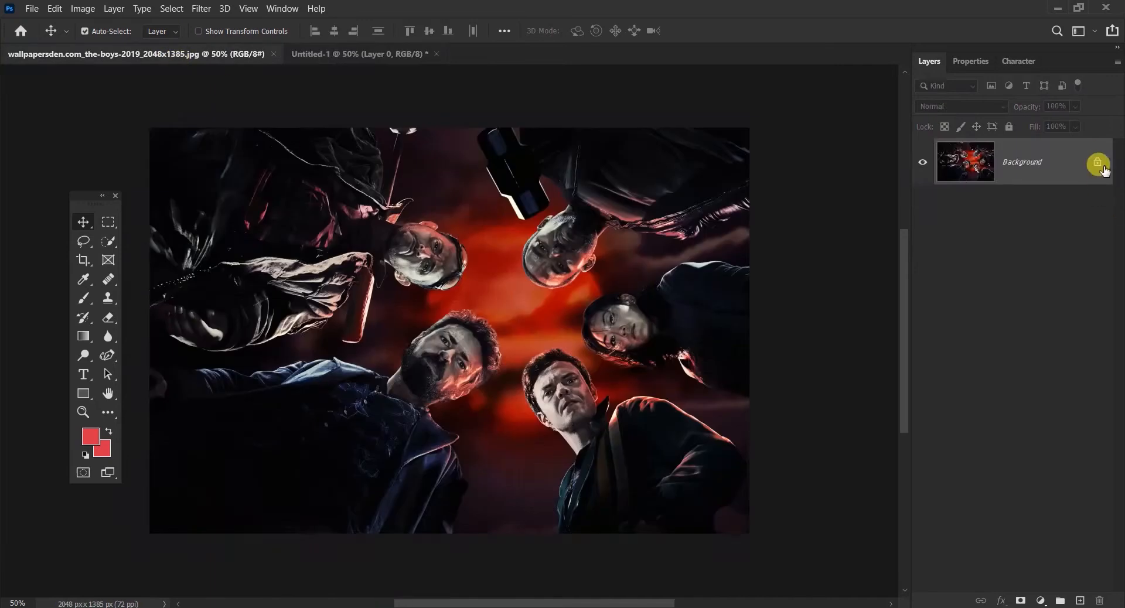
- Rotate the group wallpaper layer by -90° in the poster document and scale it to 82.40% to cover the canvas
key(ctrl+t)
drag(379, 62, 532, 375)
drag(703, 399, 422, 125)
drag(393, 304, 482, 289)
drag(678, 324, 606, 325)
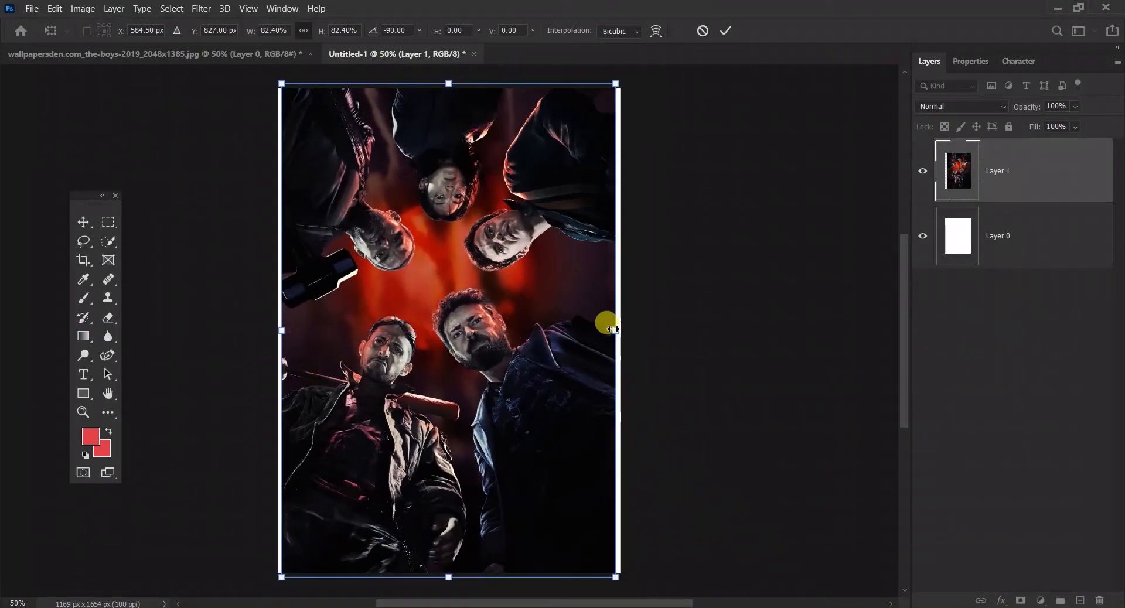
key(Return)
- Crop the poster canvas to a 4:5 ratio, framing the full width of the wallpaper
scroll(462, 347, down, 2)
text(4)
double_click(253, 30)
text(5)
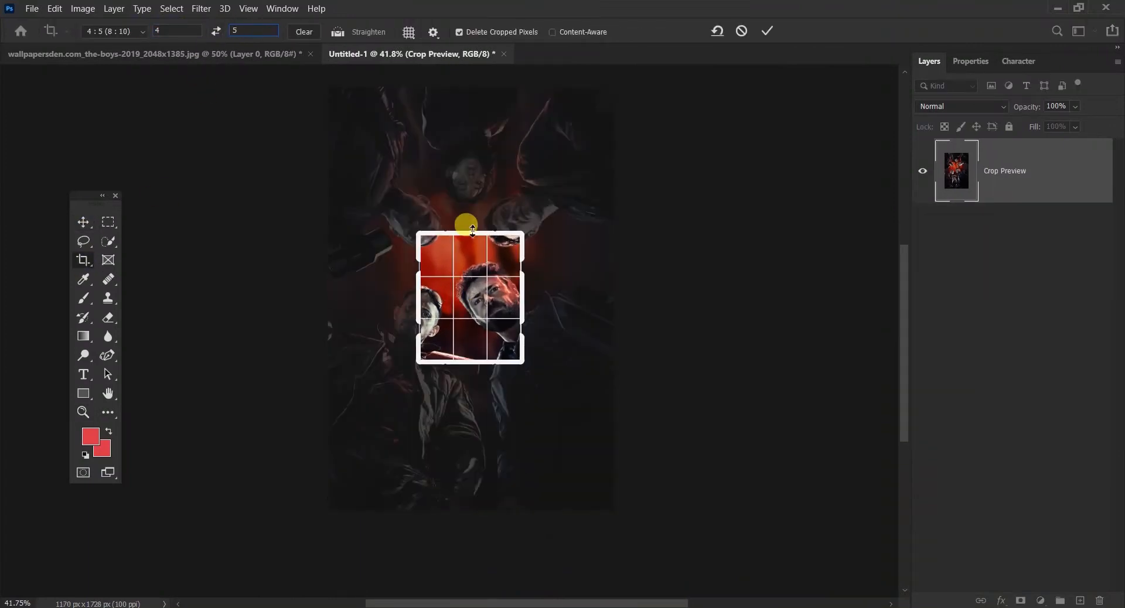
key(Return)
key(z)
key(ctrl+v)
key(ctrl+t)
drag(469, 314, 540, 314)
key(ctrl+z)
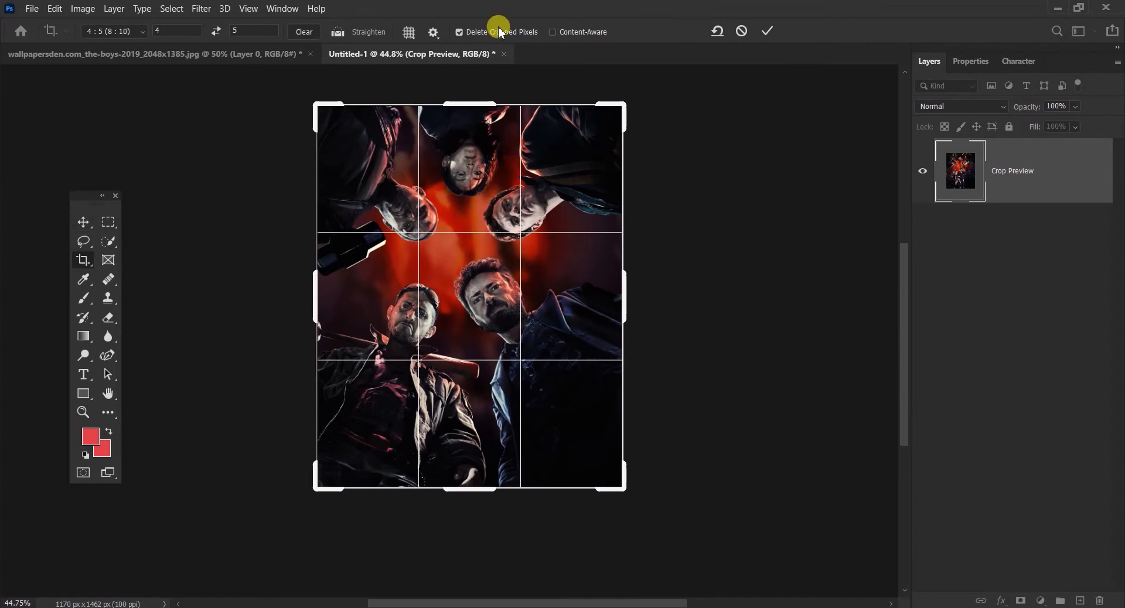
- Replace the wallpaper layer with a fresh copy from the wallpaper document, scaled and positioned to fill the cropped canvas
key(Delete)
click(190, 53)
drag(414, 320, 409, 297)
key(ctrl+t)
drag(756, 240, 387, 82)
drag(259, 303, 316, 303)
drag(494, 298, 495, 258)
key(Return)
- Convert the wallpaper layer to a smart object and enlarge the placed image of the woman in the blue dress
right_click(1053, 161)
click(897, 208)
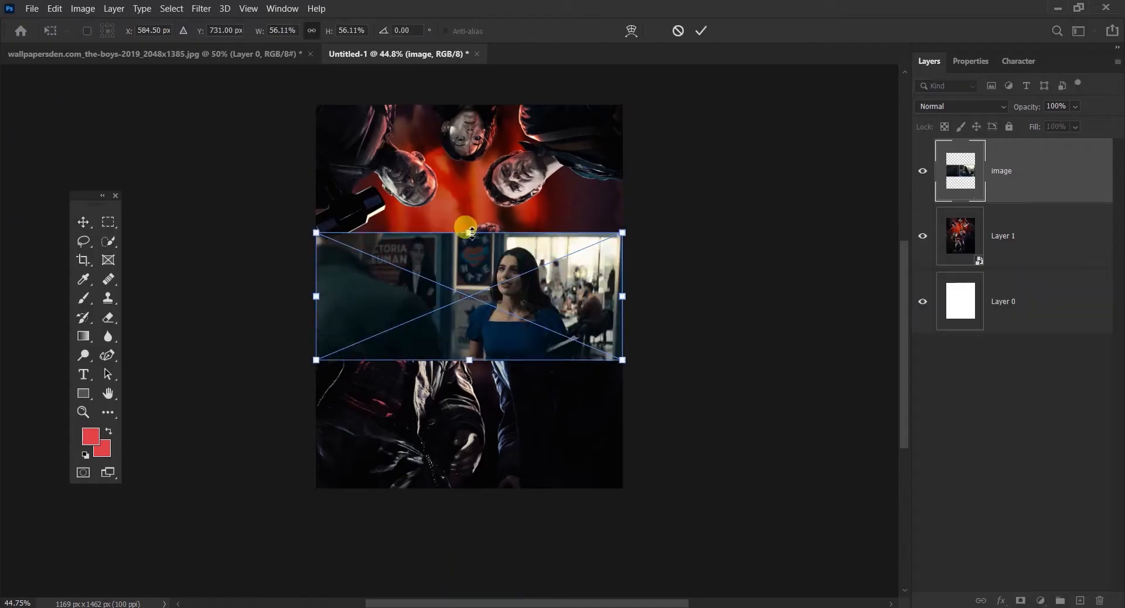
drag(467, 233, 731, 291)
click(82, 222)
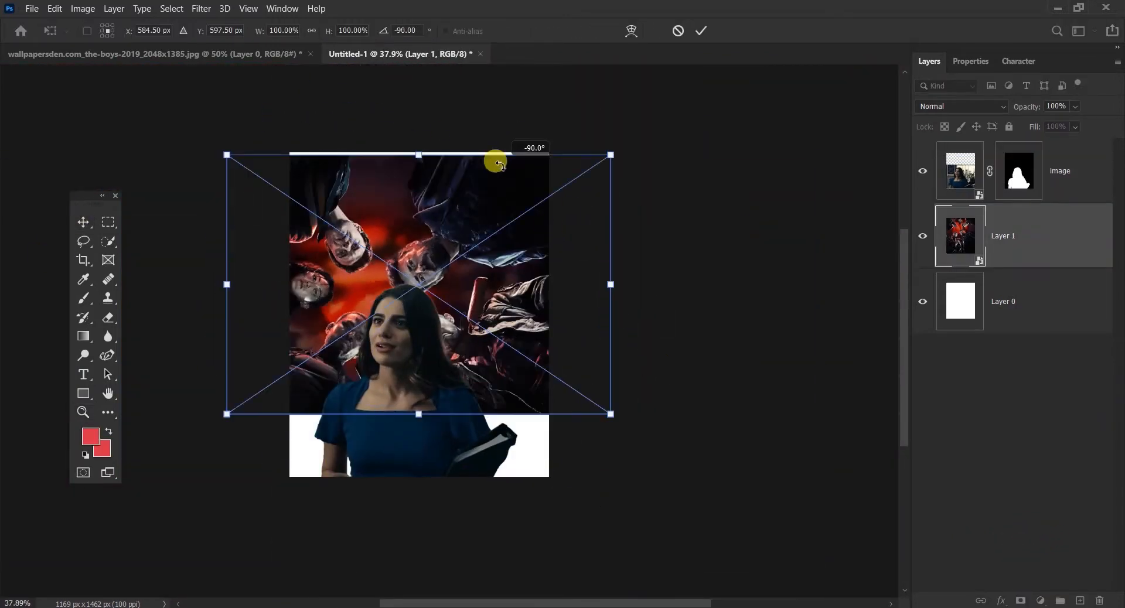
- Enlarge the wallpaper layer to 147.40% at -90° and reposition it so the faces surround the woman
drag(487, 279, 513, 339)
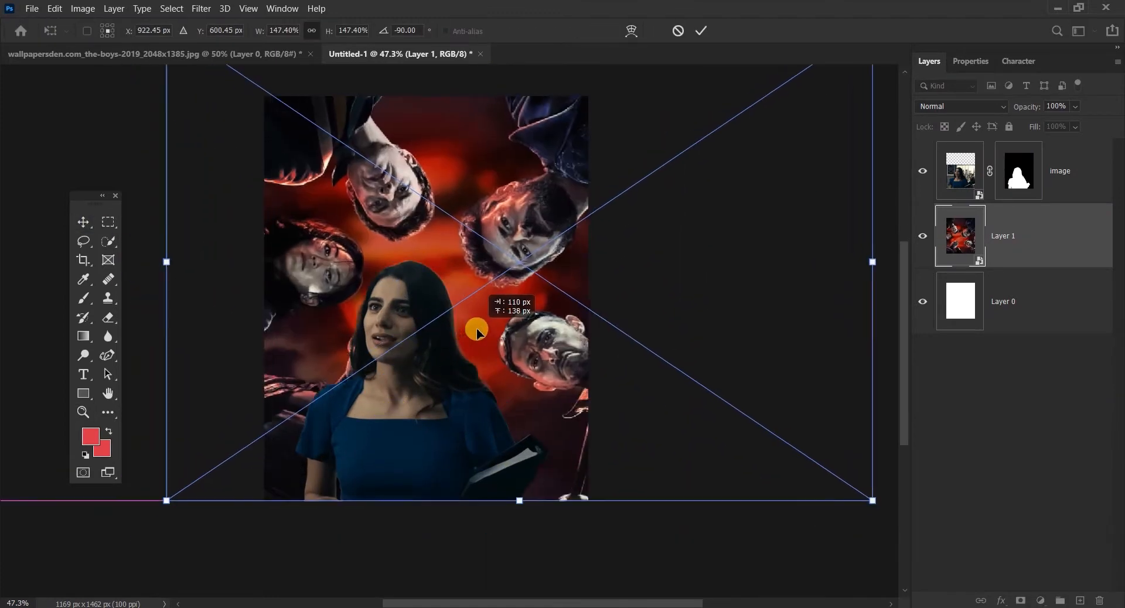
drag(477, 330, 481, 330)
click(85, 222)
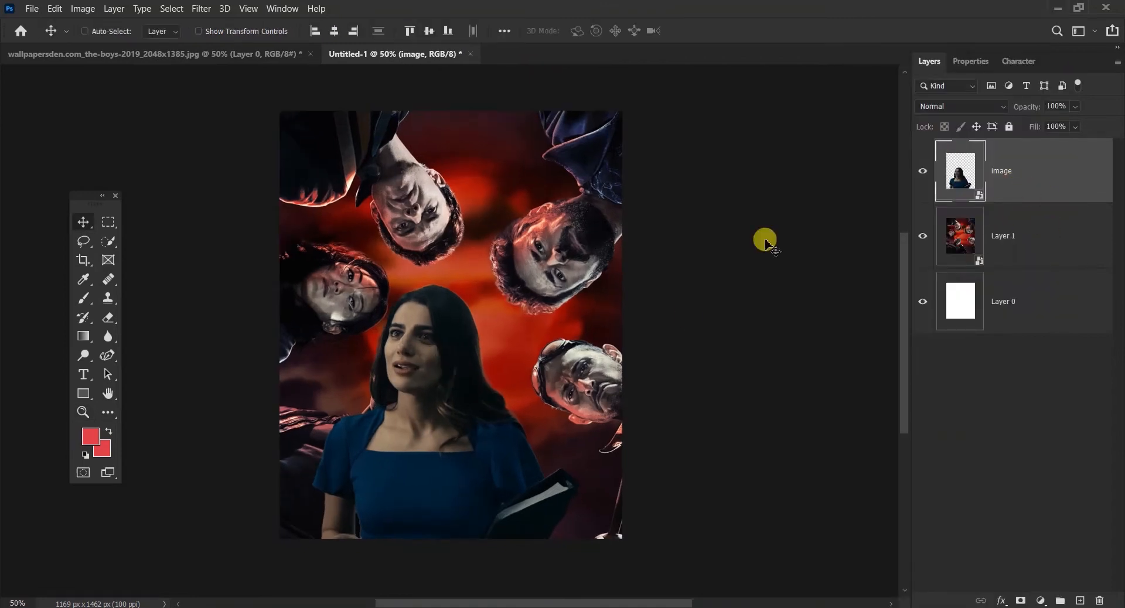
- Apply a Camera Raw filter to the woman's layer, adjusting the color curves to give her a red tint
click(201, 8)
click(263, 89)
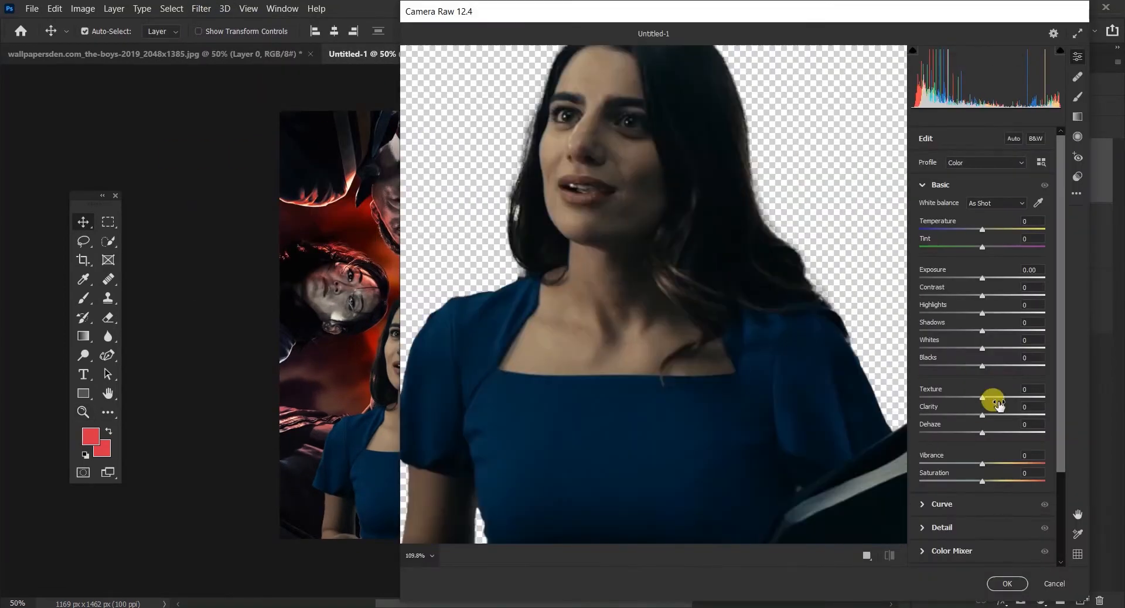
scroll(936, 160, down, 3)
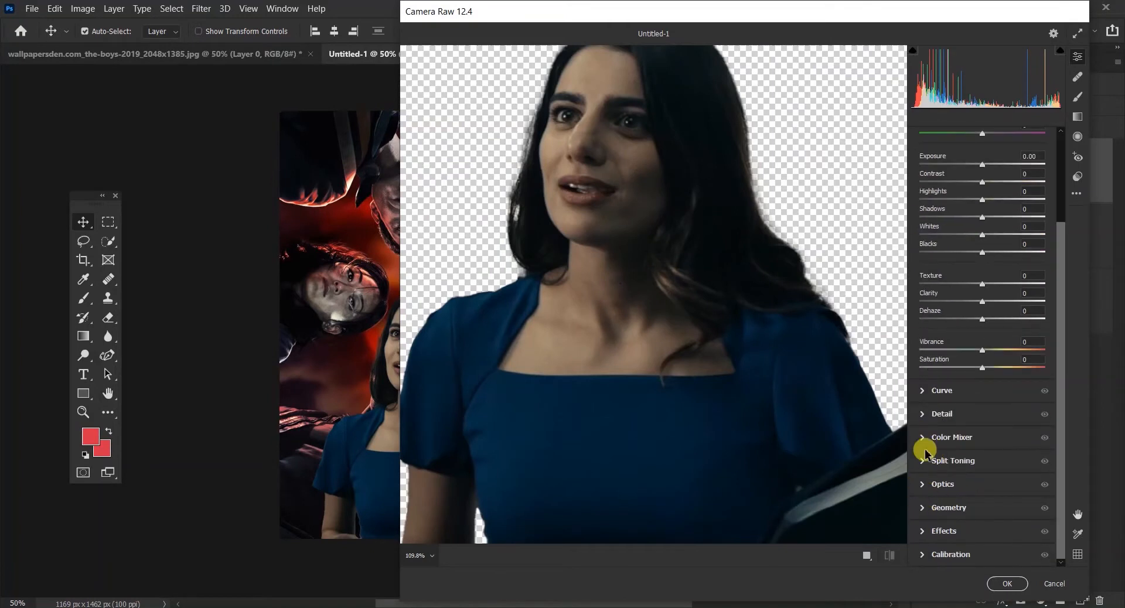
scroll(922, 441, up, 3)
click(922, 504)
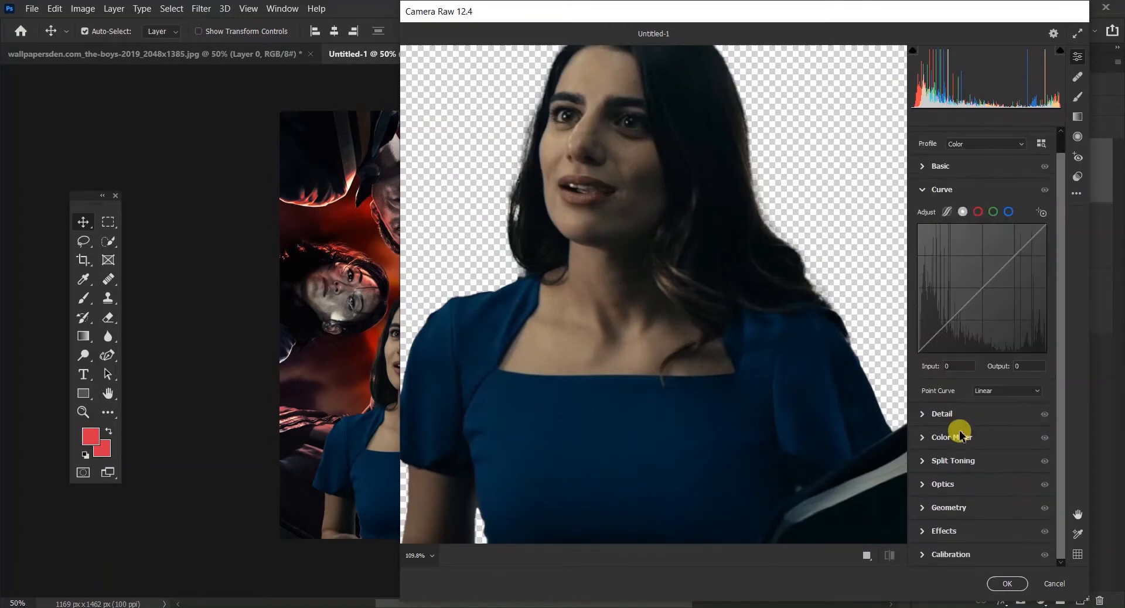
drag(918, 352, 887, 306)
click(1006, 211)
click(1006, 583)
- Reopen the Camera Raw filter on the woman's layer, review its Curve settings and apply it
key(z)
double_click(1000, 277)
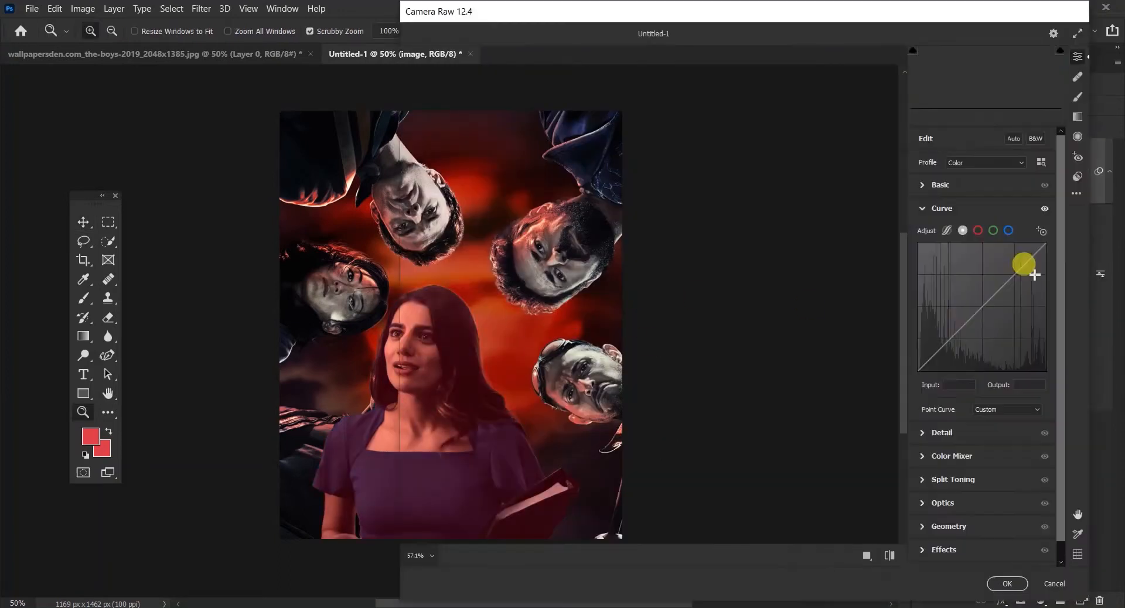
click(937, 208)
click(821, 381)
click(1007, 584)
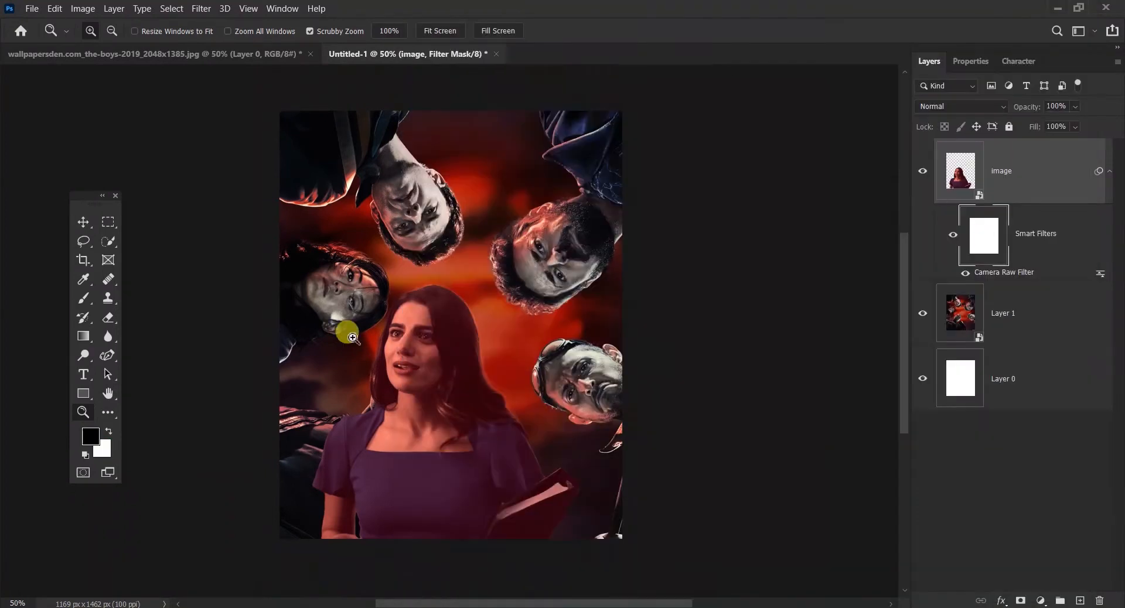
- Try to mask the red tint off the woman's face by painting black on the smart filter mask at full opacity
click(983, 237)
scroll(381, 504, up, 5)
click(83, 298)
click(105, 30)
click(137, 73)
drag(427, 200, 440, 281)
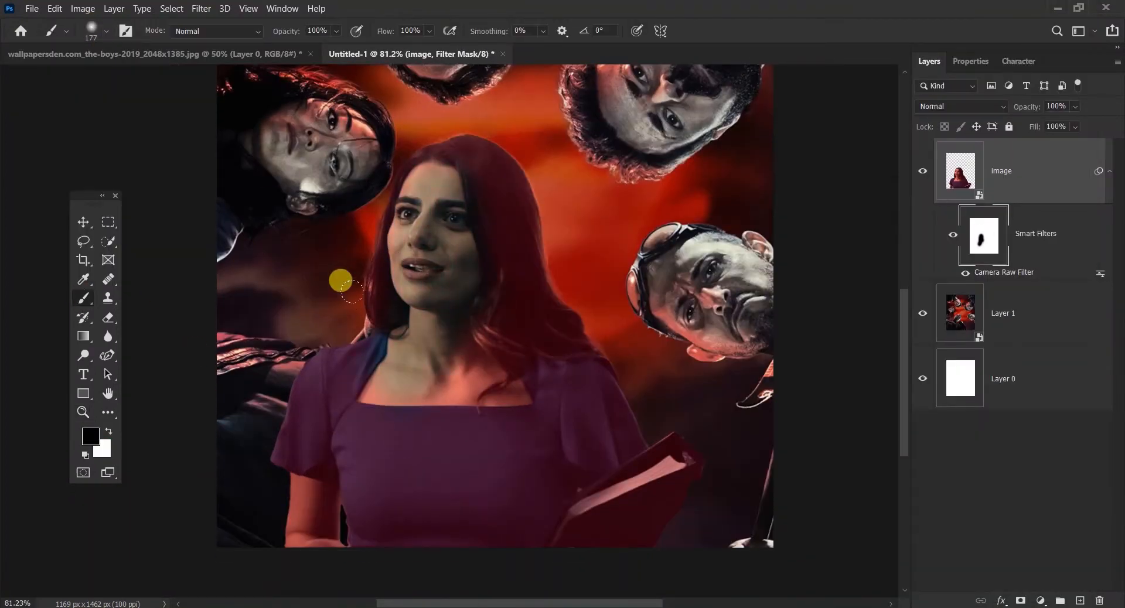
key(ctrl+z)
key(ctrl+z)
- Adjust the brush tip and set its opacity to 45% for painting on the woman's filter mask
click(106, 31)
click(146, 73)
click(321, 31)
text(45)
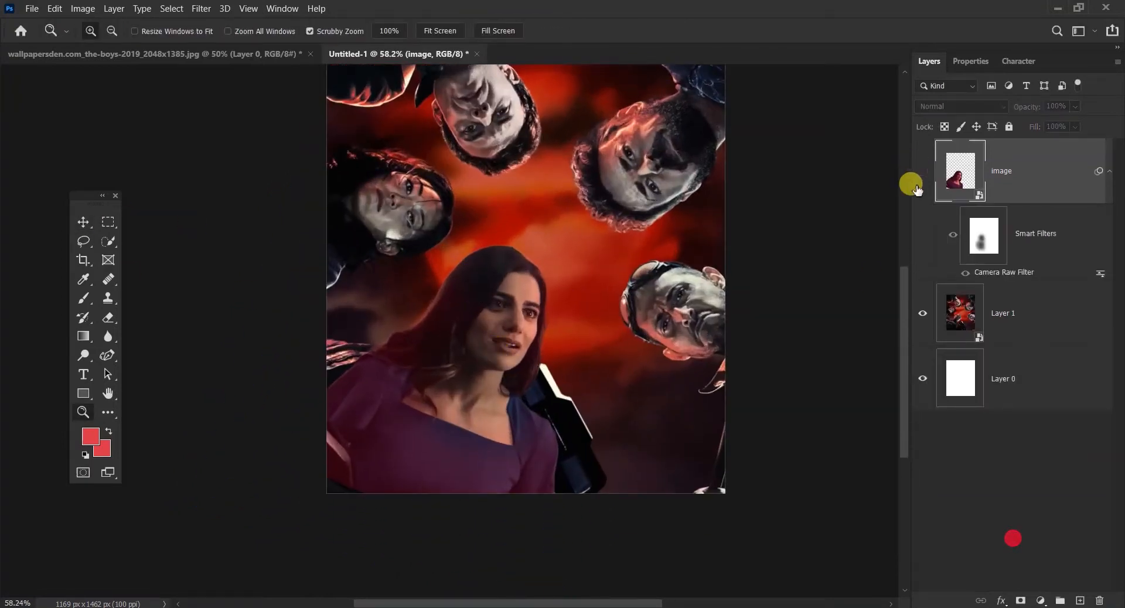
- Open the wallpaper smart object's contents, then smooth and expand the selection around the bald man and the black object he holds
right_click(1003, 312)
click(929, 138)
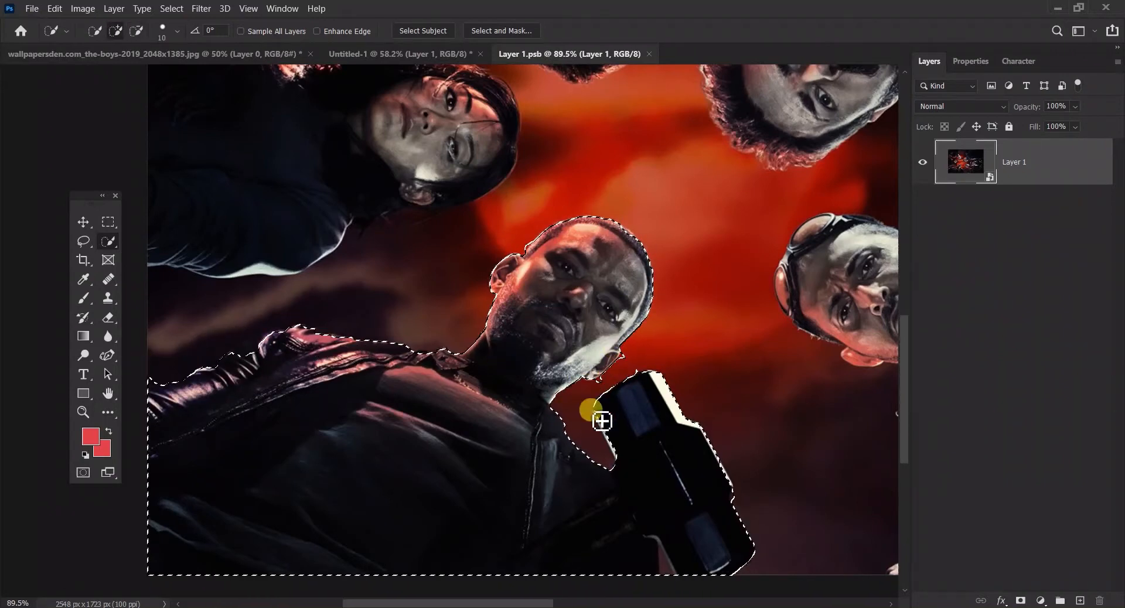
click(165, 12)
mouse_move(317, 204)
click(389, 215)
key(Return)
click(172, 8)
click(377, 228)
key(Return)
- Replace the selected man using Content-Aware Fill output to a new layer, and return to the poster with the woman visible
click(32, 8)
click(535, 271)
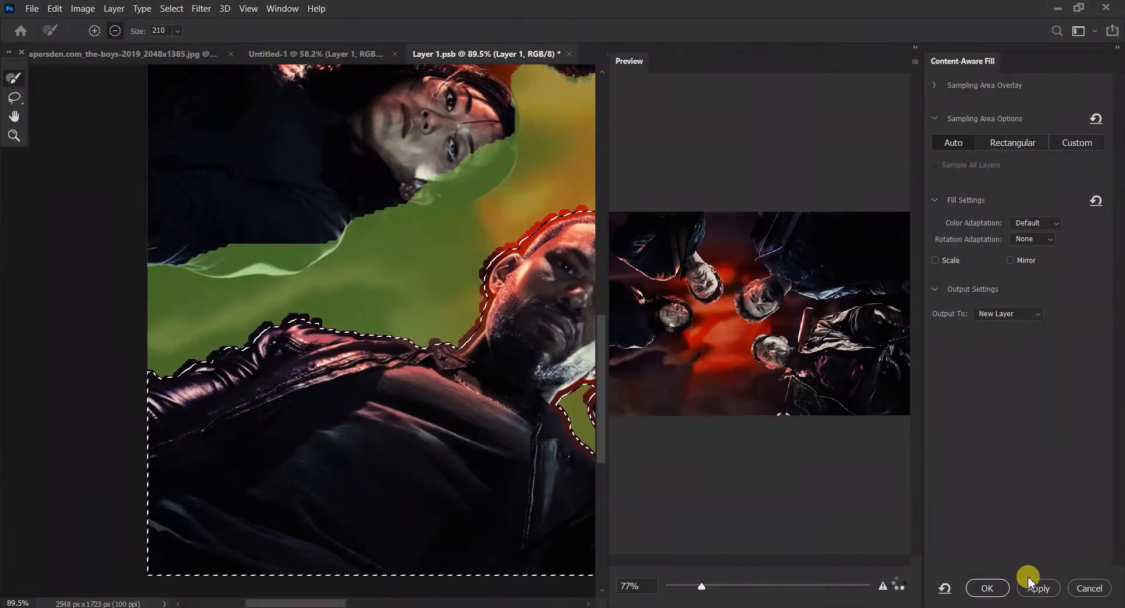
click(1029, 580)
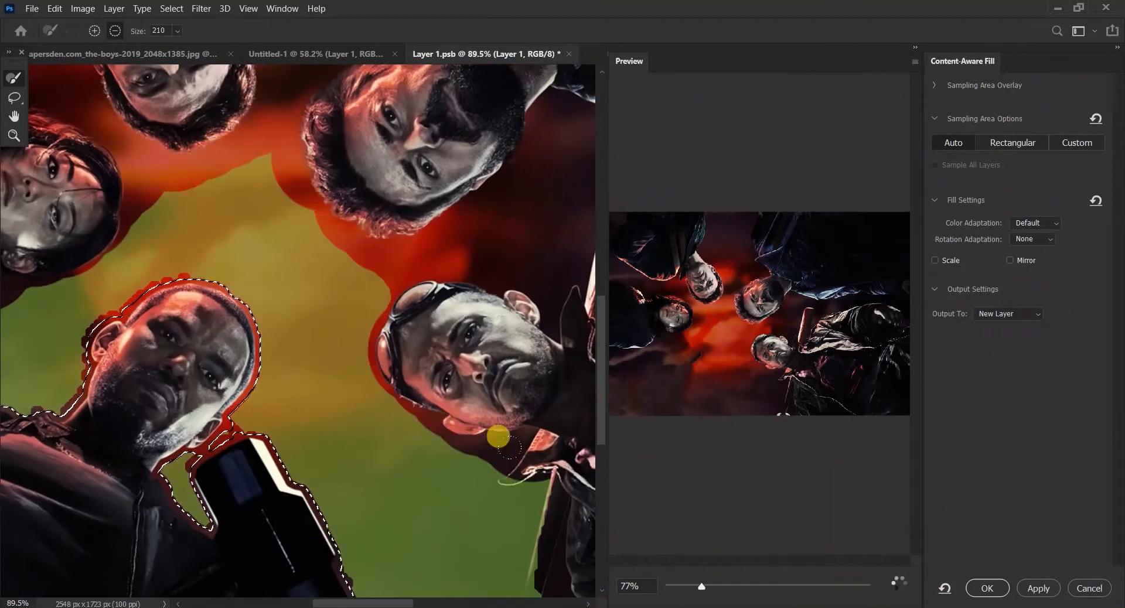
scroll(498, 437, down, 5)
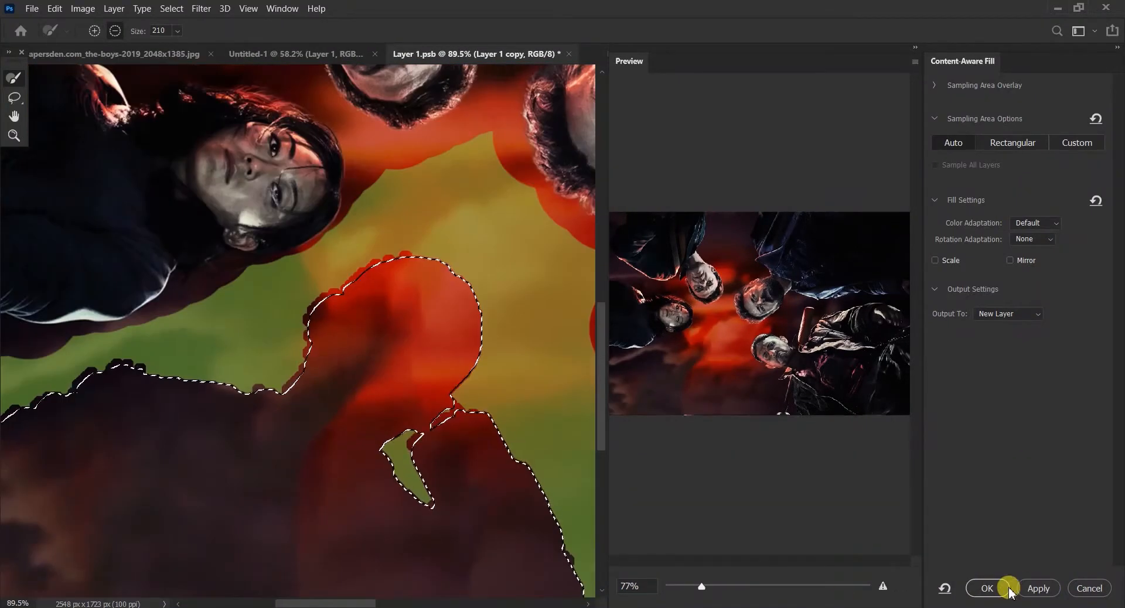
click(987, 588)
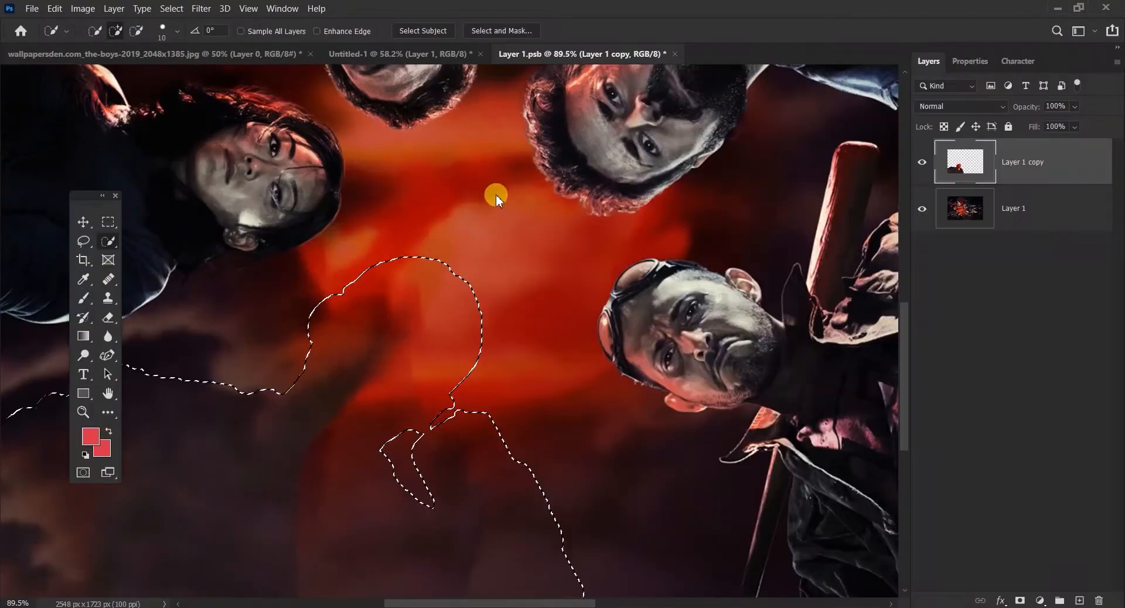
click(668, 54)
click(922, 170)
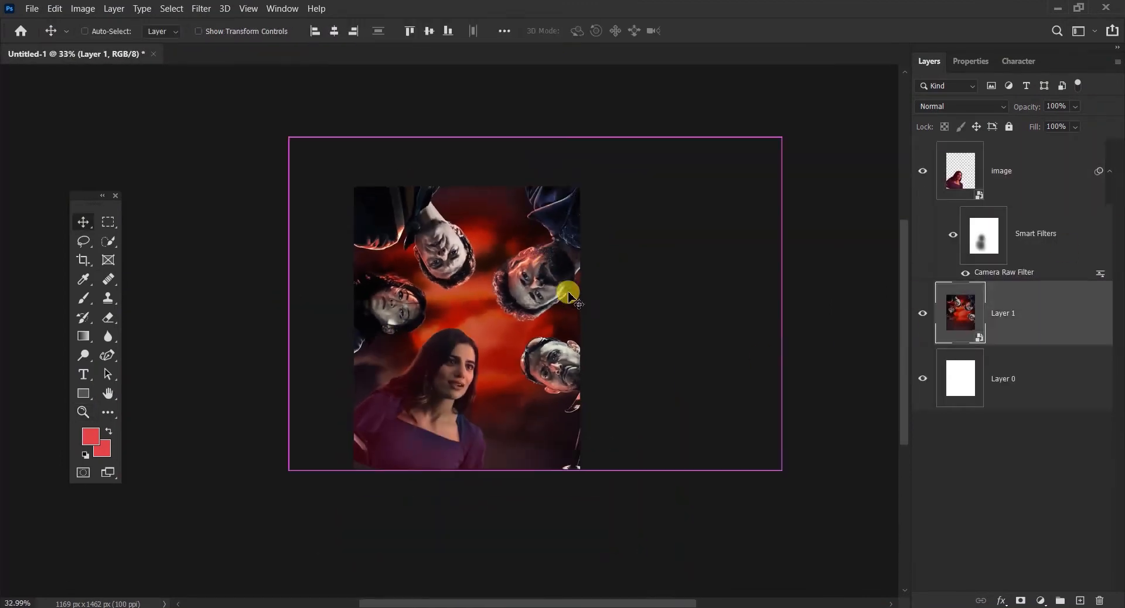
- Scale down the wallpaper layer and rotate the woman's layer into place at the poster's lower edge
drag(817, 213, 698, 214)
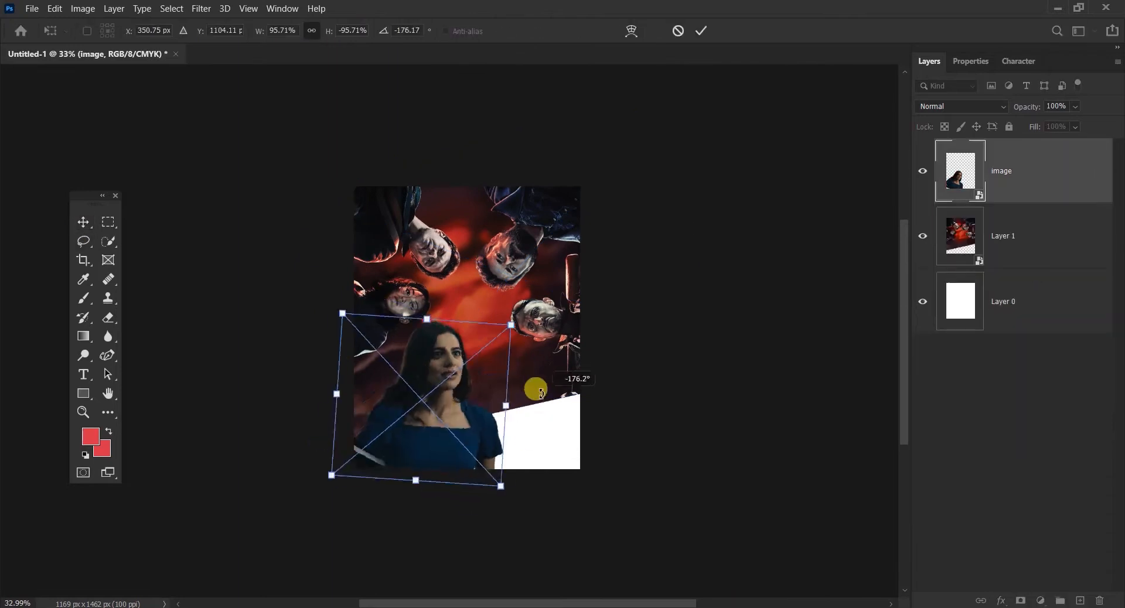
drag(533, 384, 474, 414)
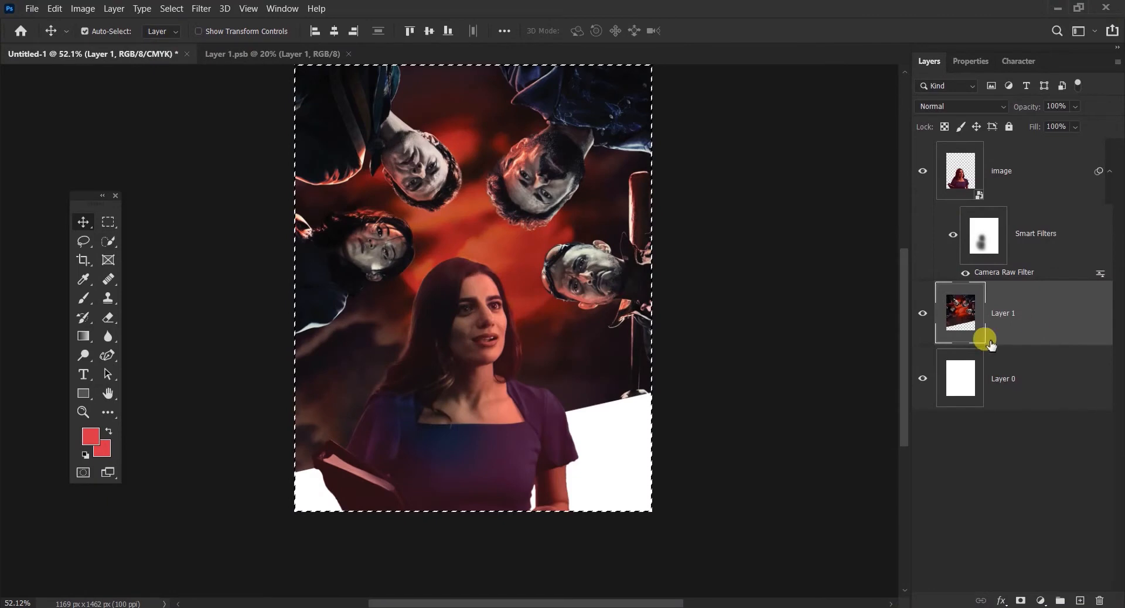
- Try to fill the blank area below the wallpaper with Content-Aware Fill
click(62, 7)
click(94, 246)
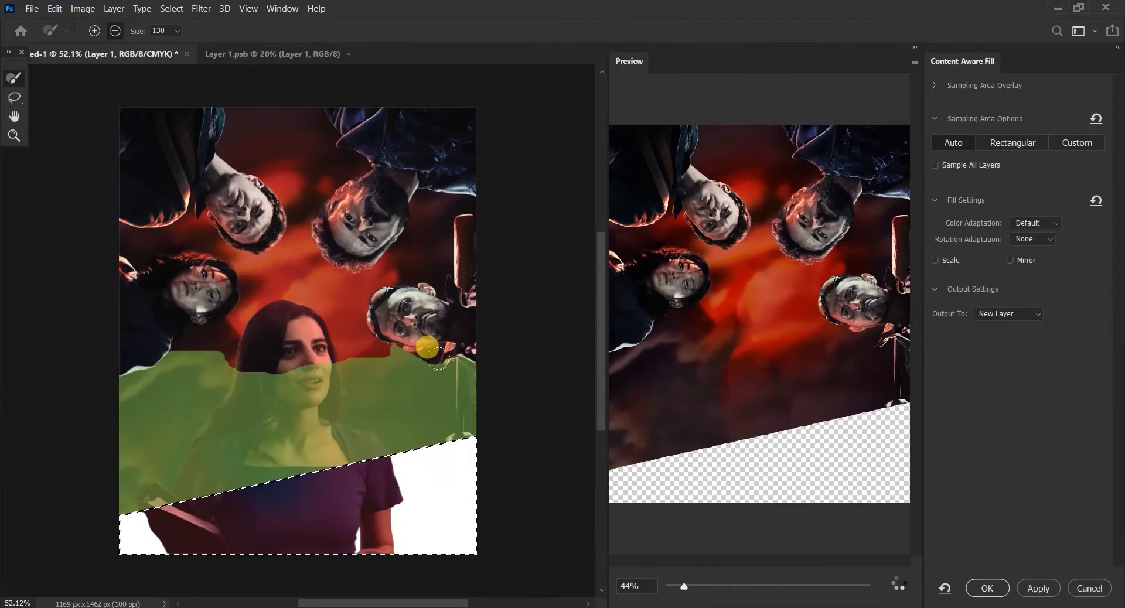
click(987, 588)
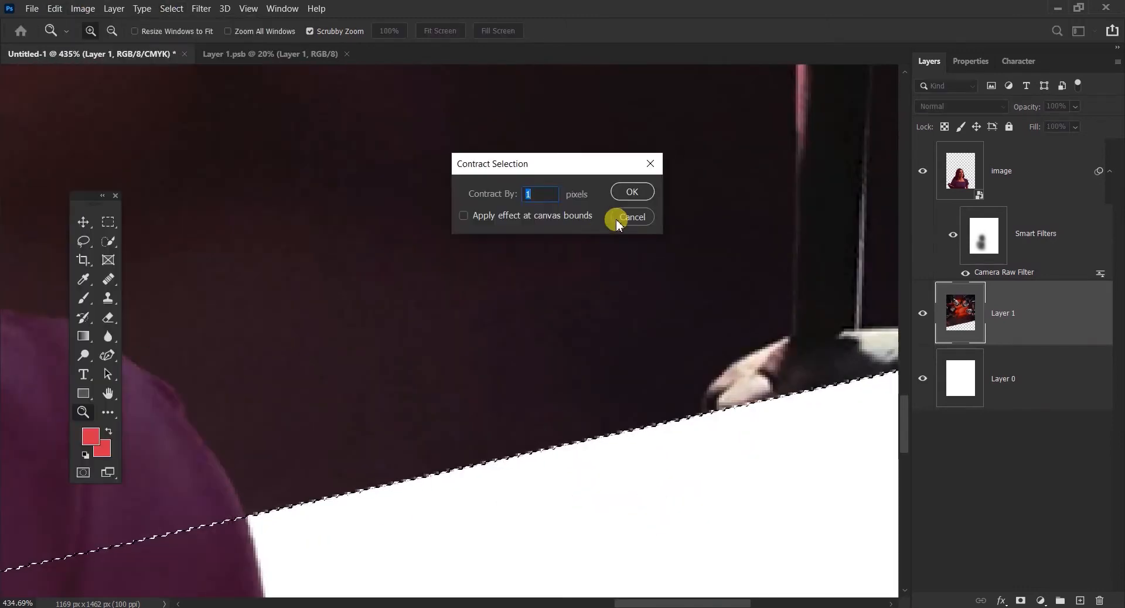
- Expand the selection of the blank area, fill it with Content-Aware Fill on a new layer, and deselect
click(107, 8)
mouse_move(171, 8)
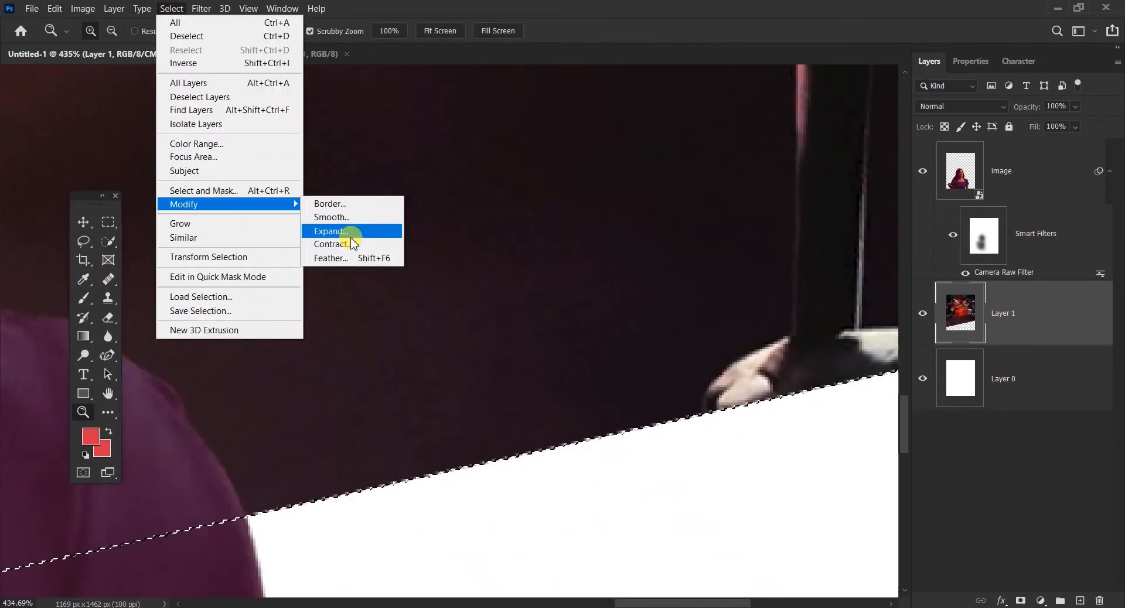
click(351, 236)
key(Return)
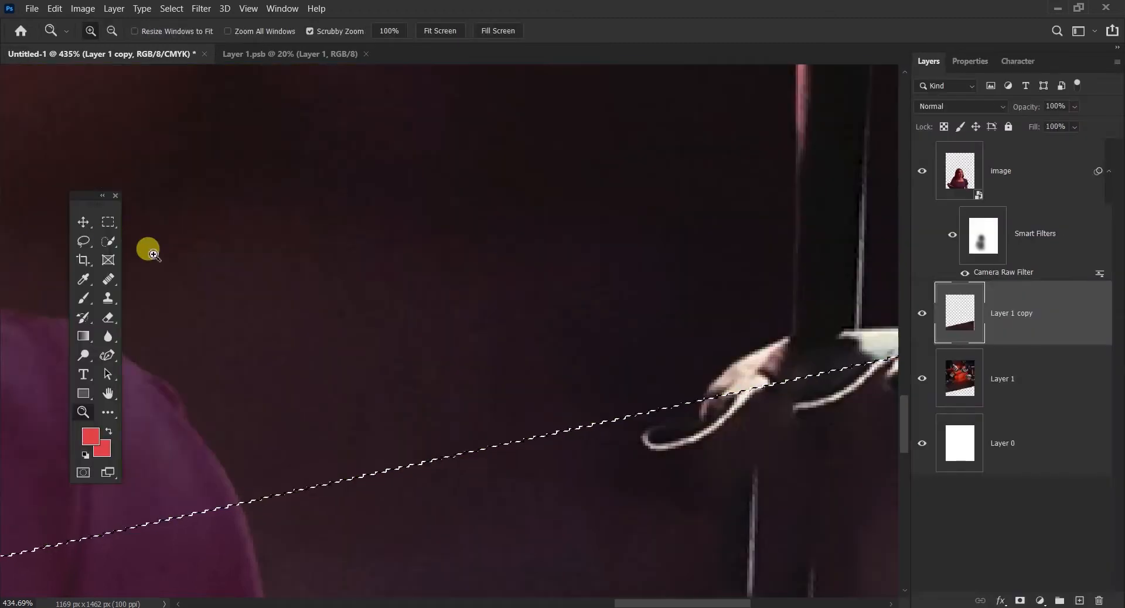
key(ctrl+d)
drag(551, 433, 462, 437)
- Reopen the woman's Camera Raw filter and set Contrast to +63, Texture to +21 and Clarity to +11
click(1015, 270)
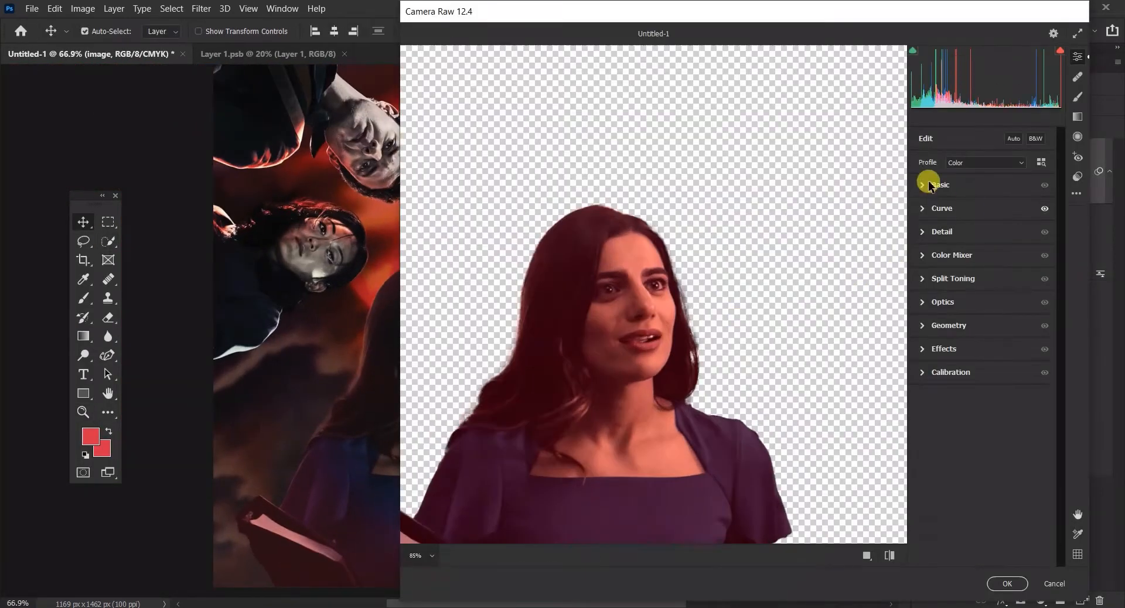
drag(1025, 304, 1021, 307)
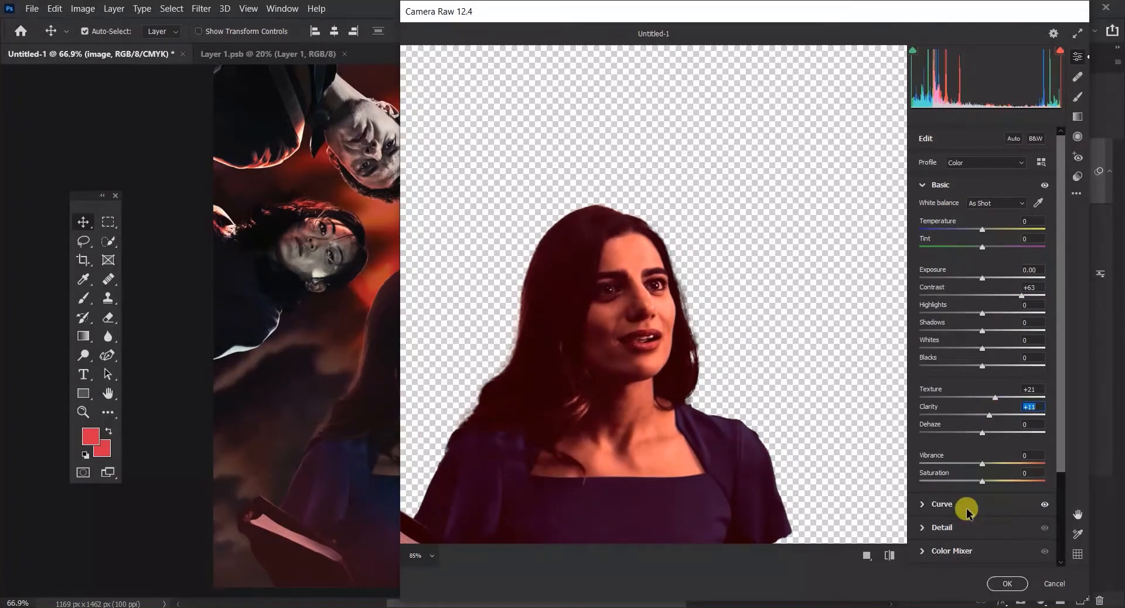
click(924, 529)
- Add Grain of 20, reduce Color Mixer saturation for Oranges to -100 and Yellows to about -49, and apply the filter
click(924, 531)
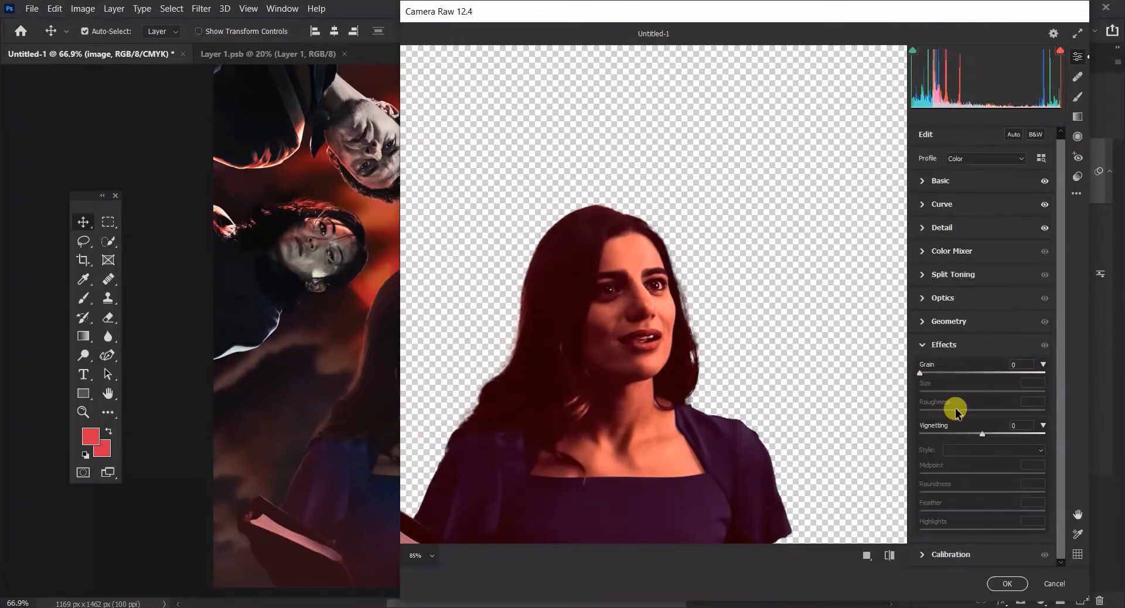
drag(950, 378, 945, 377)
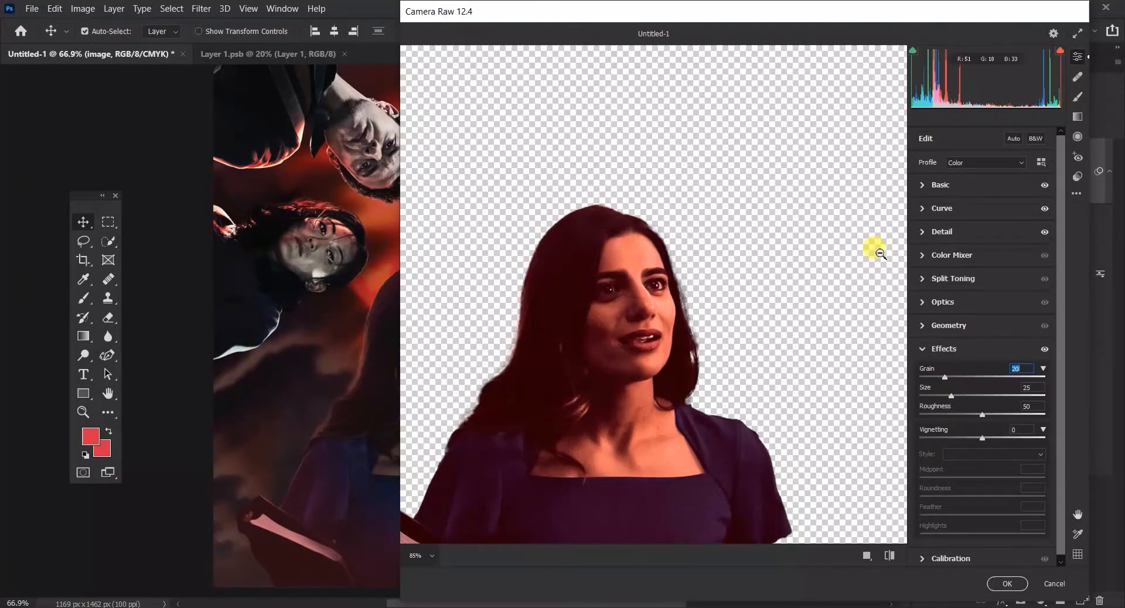
click(923, 253)
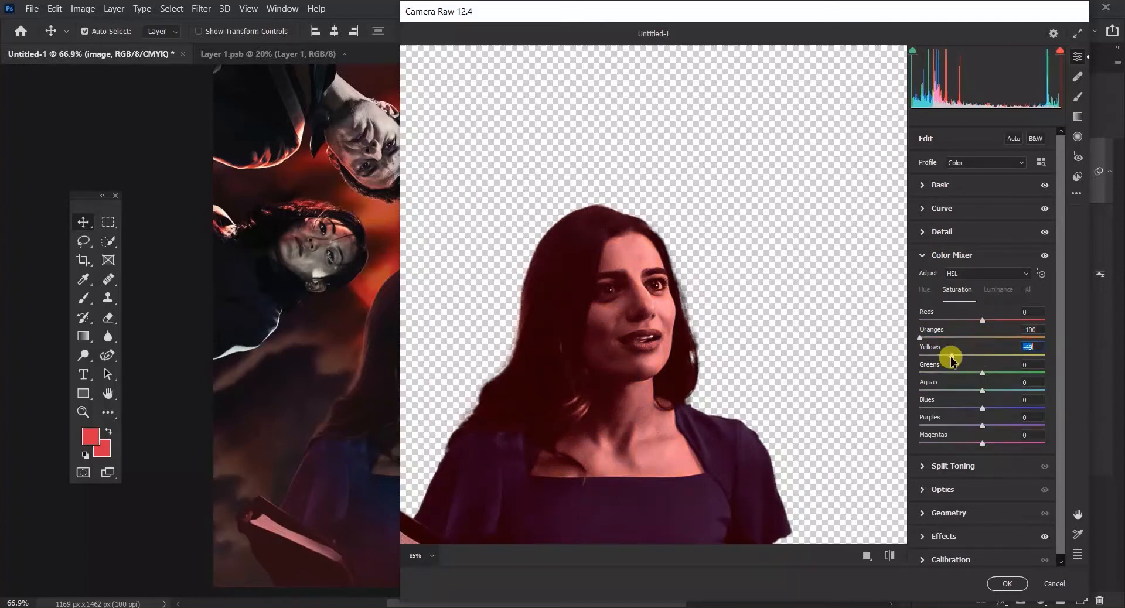
key(Return)
- Add a 1 px black inside Stroke layer style to the woman's layer
click(201, 8)
click(1075, 193)
double_click(1047, 168)
click(579, 328)
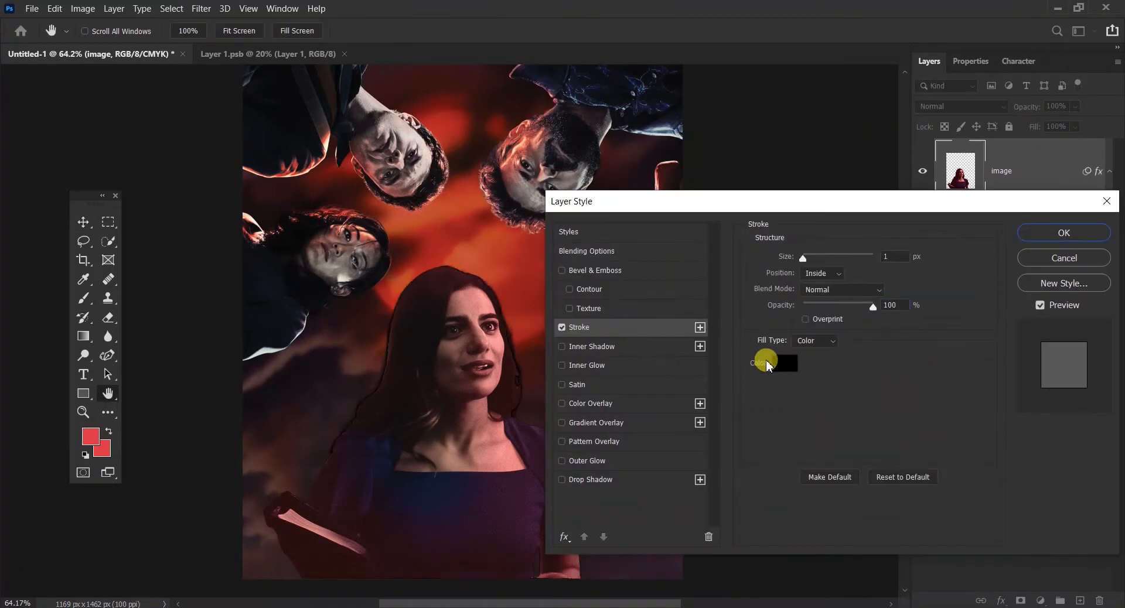
click(1090, 234)
- Refine the woman's layer mask with Select and Mask, setting Smooth to 25
key(alt+ctrl+r)
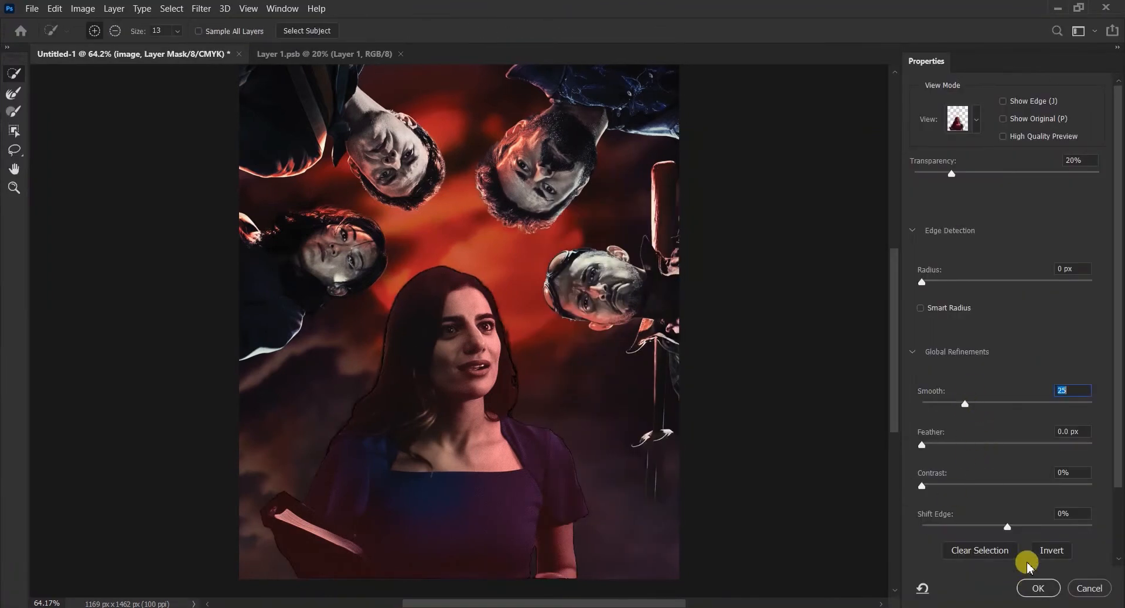
key(Return)
drag(355, 469, 514, 311)
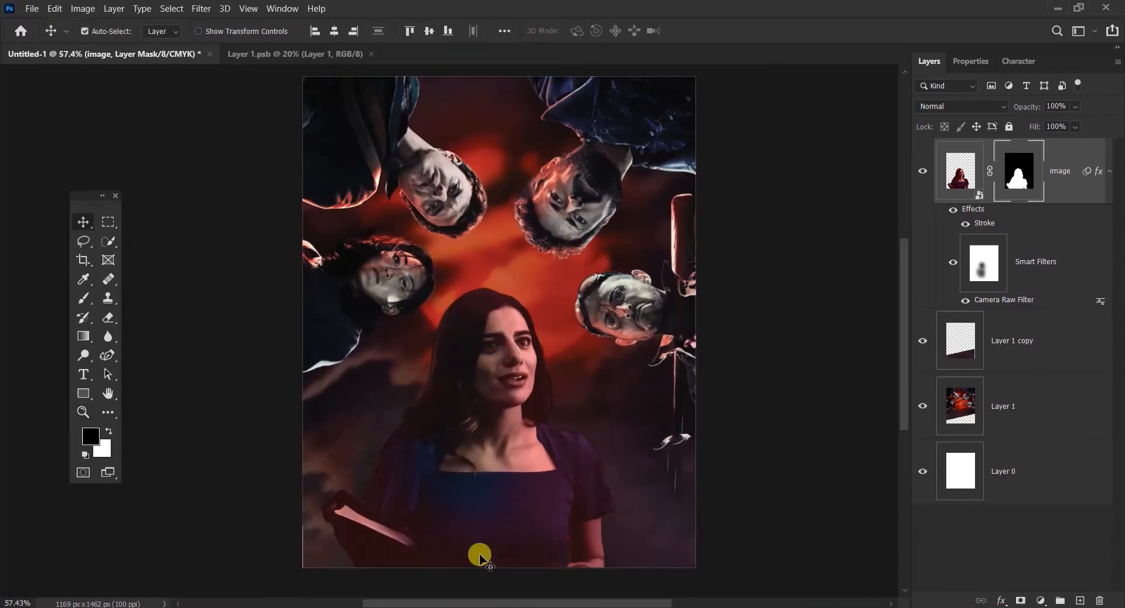
- Place the white Among Us logo over the woman's chest, horizontally centred in the lower part of the poster
click(484, 607)
click(224, 188)
drag(1038, 182, 488, 607)
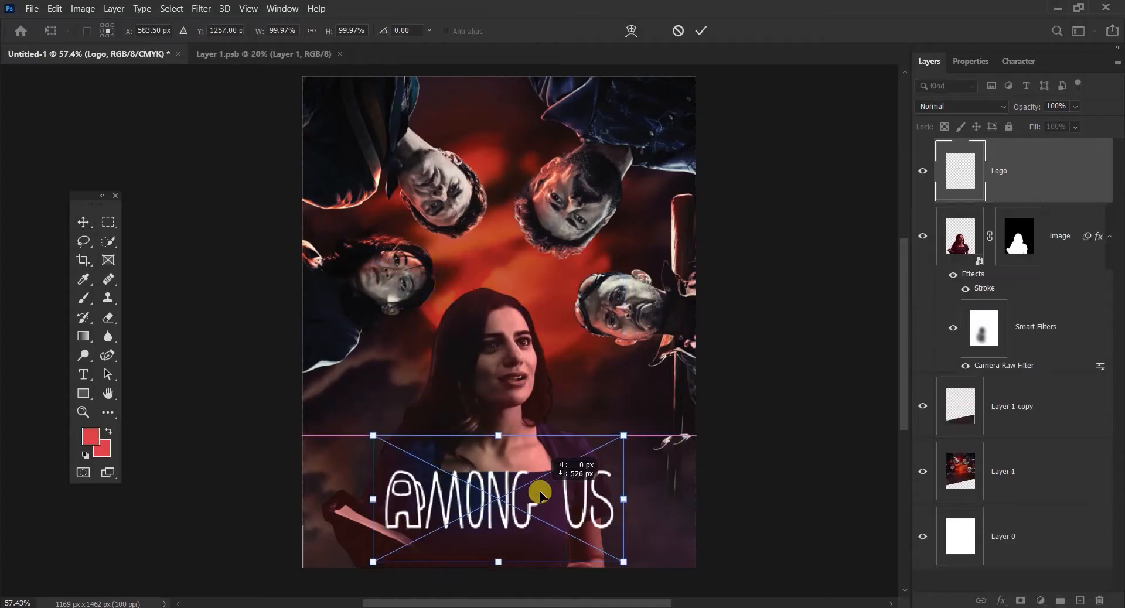
key(Return)
scroll(440, 370, down, 2)
scroll(460, 412, up, 3)
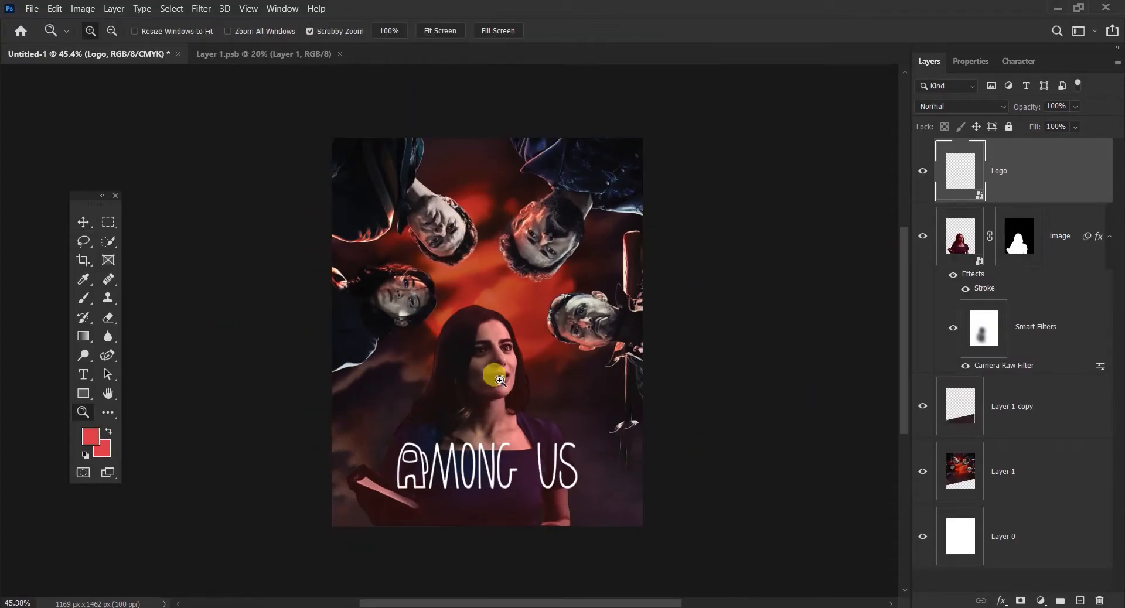
- Add a new empty layer directly above Layer 1 and activate the Brush tool
click(1068, 240)
click(1055, 471)
click(1080, 600)
click(84, 298)
- Add a Drop Shadow effect to the woman's layer in bright yellow #ffe400
double_click(1064, 220)
click(589, 482)
click(900, 259)
click(877, 216)
click(891, 373)
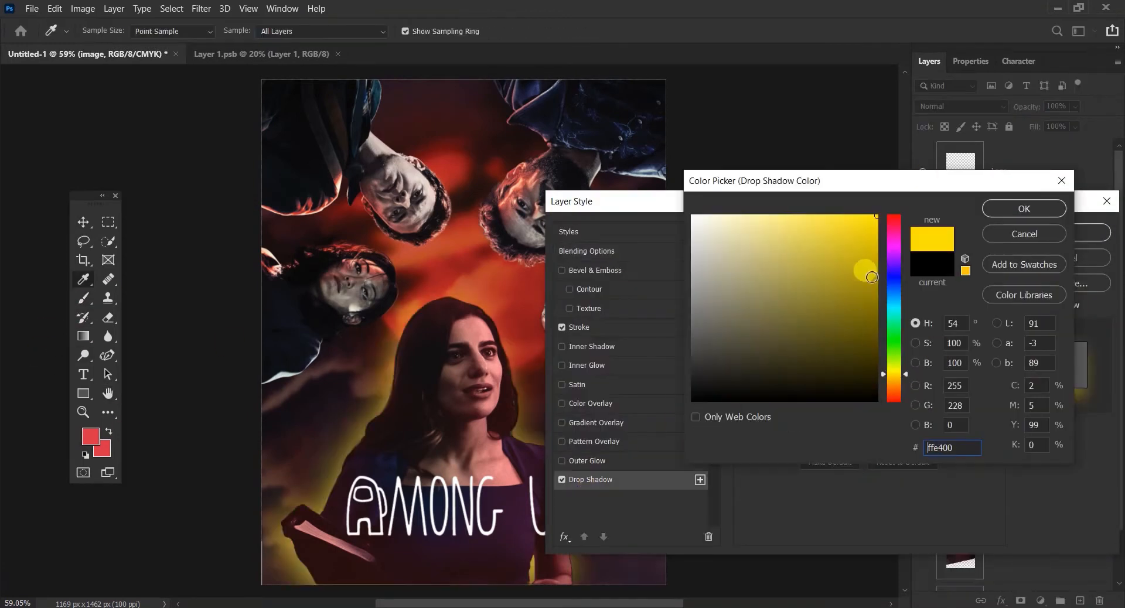
click(1024, 209)
- Adjust the Drop Shadow's opacity, set its distance to 0 px and size to 250 px, and use a paler yellow
drag(856, 278, 876, 279)
drag(833, 356, 876, 357)
drag(822, 330, 817, 347)
click(900, 259)
click(818, 199)
click(1024, 208)
click(850, 279)
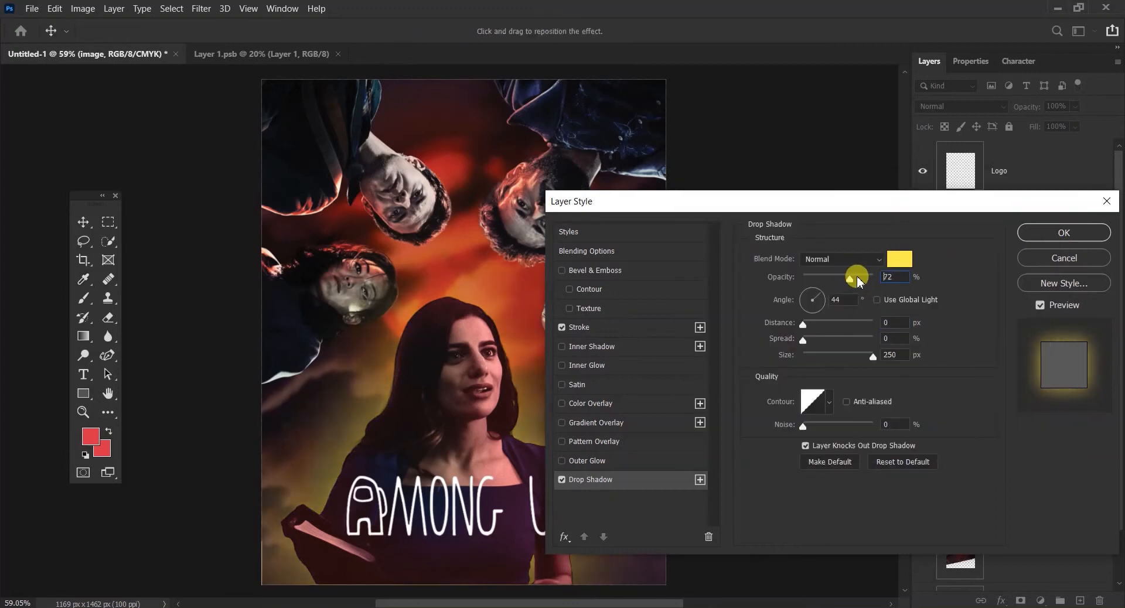
key(Return)
- Shift the woman's layer slightly and enlarge it a little with Free Transform
key(v)
scroll(457, 390, up, 1)
drag(457, 390, 463, 389)
key(ctrl+t)
drag(430, 287, 430, 278)
key(Return)
- Place the among-us@2000x1270 artwork across the upper half of the poster as a reference
key(z)
drag(473, 321, 502, 360)
click(476, 605)
drag(156, 345, 588, 375)
drag(589, 375, 588, 306)
key(Return)
- Reset the woman's Camera Raw filter mask and brush the effect off her face with a soft brush at 32% opacity
drag(425, 290, 498, 331)
drag(493, 358, 427, 385)
key(z)
click(452, 380)
key(z)
drag(531, 341, 980, 438)
right_click(986, 418)
click(981, 435)
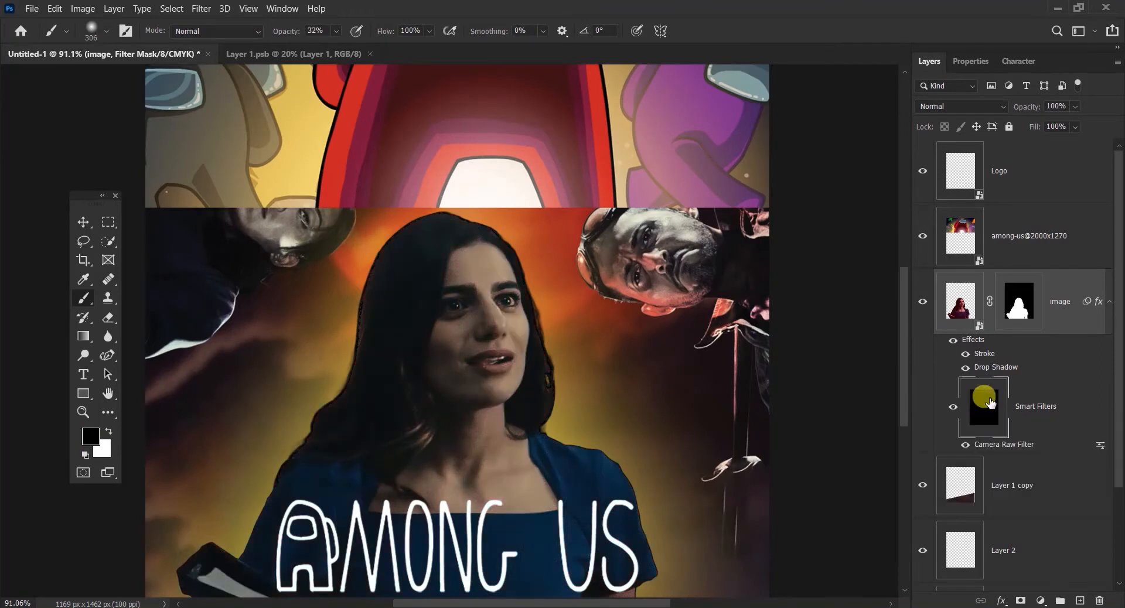
click(449, 257)
key(z)
drag(448, 445, 379, 443)
key(v)
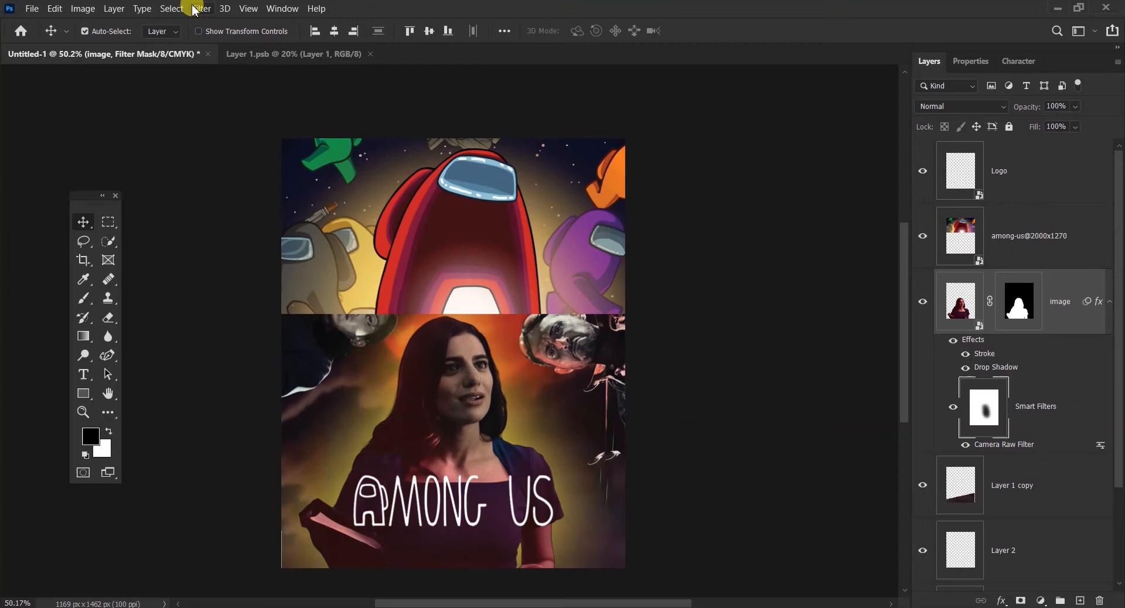
- Convert the woman's stroke and drop shadow effects into separate layers
click(172, 9)
mouse_move(113, 8)
mouse_move(222, 144)
click(311, 371)
click(1044, 310)
key(z)
drag(473, 530, 486, 559)
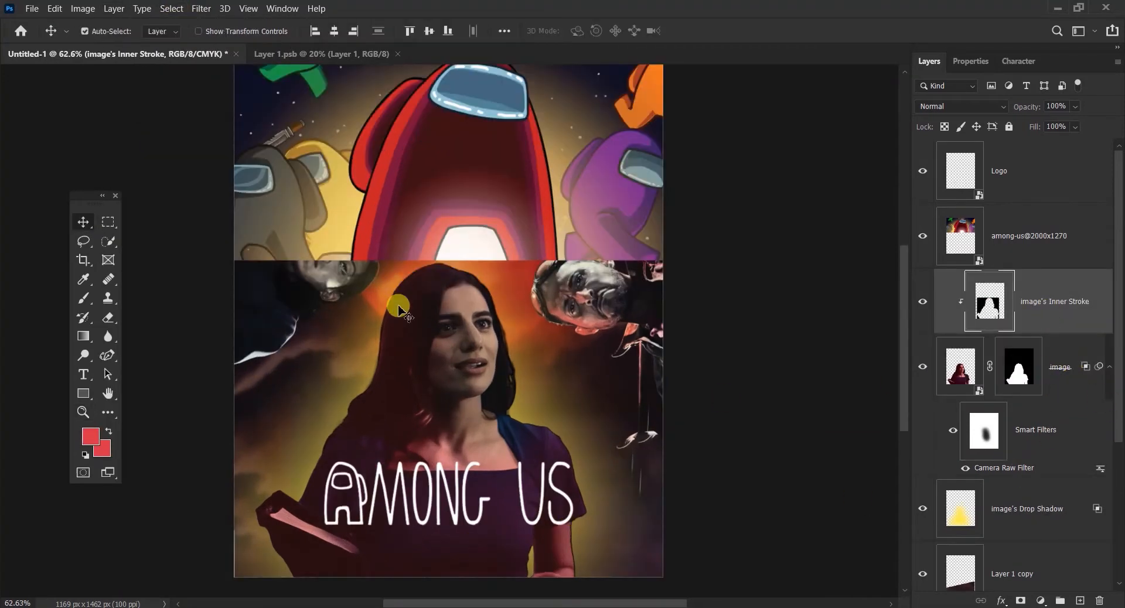
- Hide the among-us reference artwork and set the yellow drop shadow layer's blend mode to Lighter Color
click(995, 523)
key(z)
drag(485, 381, 411, 399)
click(920, 237)
click(1038, 490)
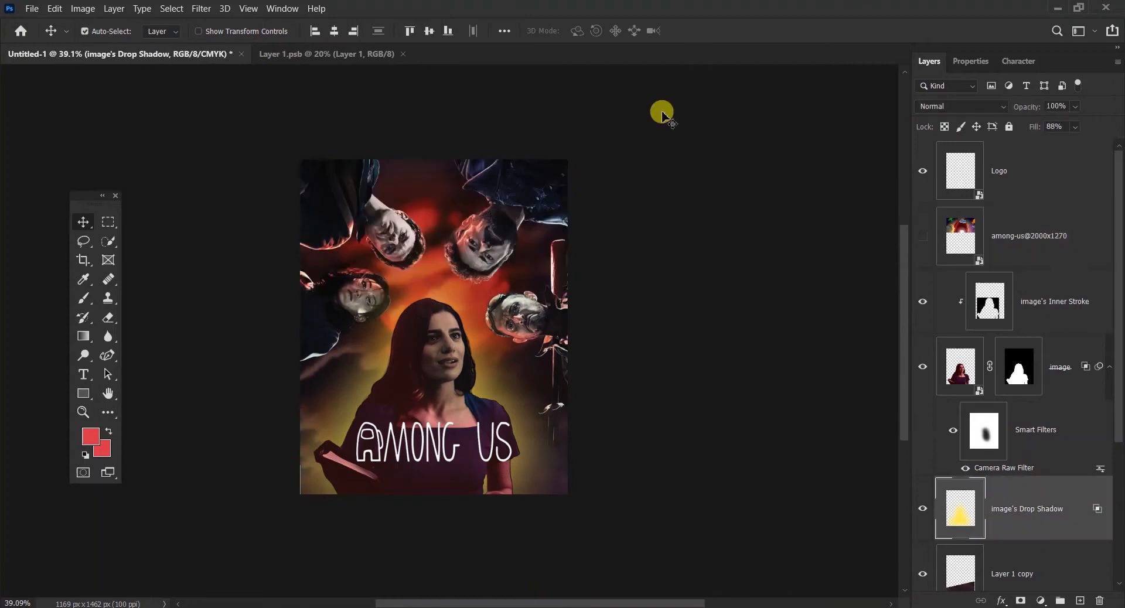
click(961, 106)
click(936, 153)
- Scale up the yellow drop shadow layer so the glow spreads further around the woman
key(ctrl+z)
drag(420, 298, 424, 302)
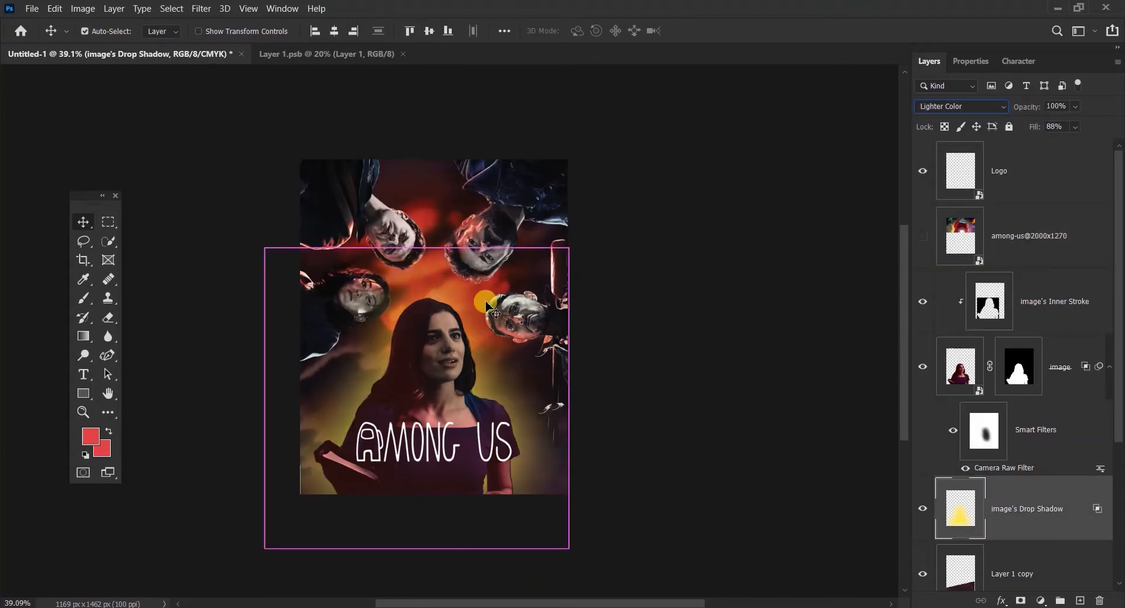
drag(569, 248, 603, 214)
key(Return)
- Try lowering the yellow drop shadow layer's opacity to 56%
key(z)
drag(408, 396, 451, 396)
drag(1026, 108, 1021, 107)
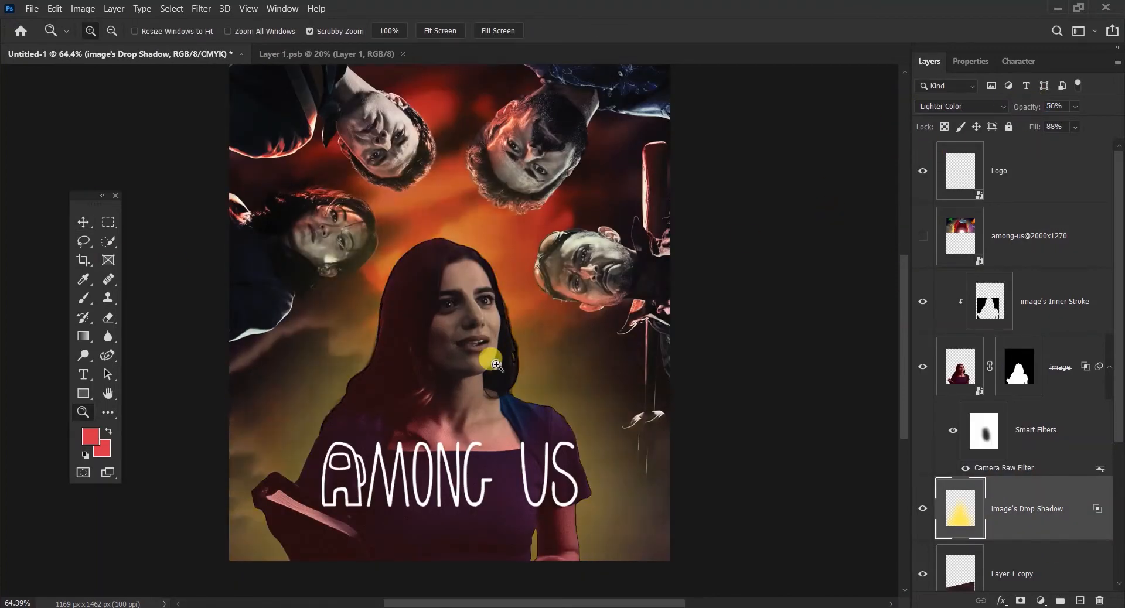
drag(449, 355, 456, 376)
key(ctrl+z)
- Duplicate the yellow drop shadow layer and scale the copy down closer to the woman
key(ctrl+j)
key(ctrl+t)
drag(686, 145, 609, 211)
key(Return)
- Reduce the opacity of the original, larger yellow drop shadow layer
click(1025, 572)
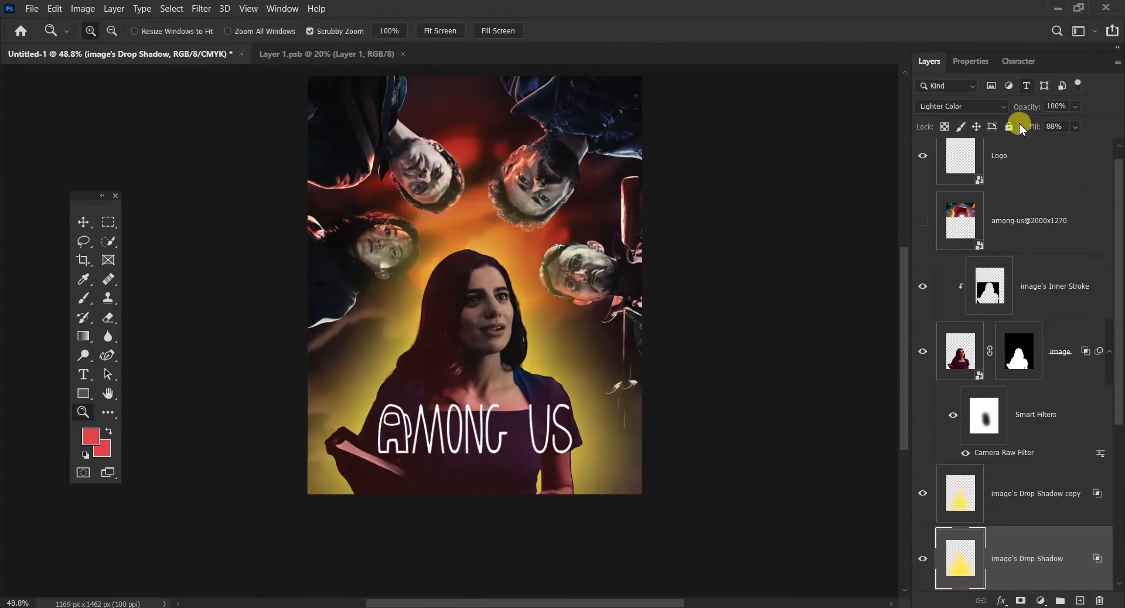
drag(1034, 108, 1019, 109)
mouse_move(454, 263)
mouse_down()
mouse_move(467, 264)
mouse_move(442, 265)
mouse_up()
- Show the among-us reference artwork, shift it down to compare it with the poster, and hide it again
key(v)
click(923, 220)
drag(510, 202, 510, 248)
click(921, 221)
- Place the d6b8c80d star texture in the poster and order it beneath the yellow drop shadow layers
key(alt+Tab)
drag(374, 326, 455, 121)
click(80, 220)
drag(1025, 221, 1049, 349)
key(ctrl+[)
key(ctrl+[)
- Blend the star texture into the background with Lighten mode at 49% opacity
click(958, 108)
click(932, 218)
key(z)
drag(438, 366, 504, 336)
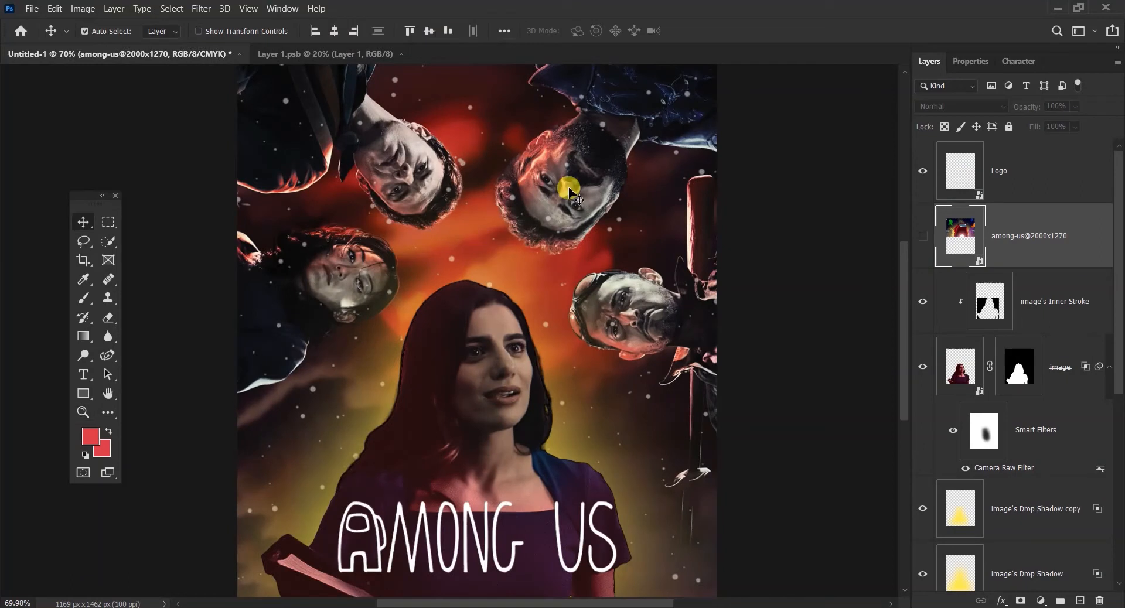
- Add a layer mask to the star texture and paint out the stars over the lower-right man's face with black
scroll(1020, 364, down, 3)
click(1019, 428)
click(1022, 599)
key(b)
click(106, 31)
drag(606, 301, 639, 328)
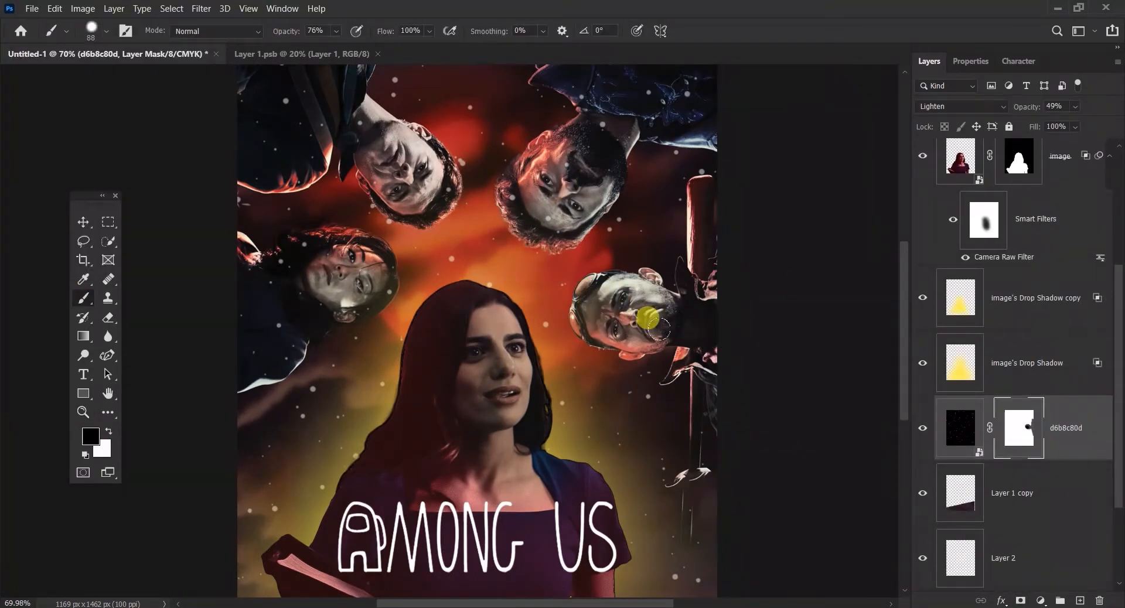
- Paint black on the star texture's mask to clear the stars from the other people's faces and clothing
drag(525, 210, 489, 357)
mouse_move(708, 240)
mouse_down()
mouse_move(181, 193)
mouse_move(341, 314)
mouse_move(338, 360)
mouse_up()
scroll(338, 361, down, 3)
mouse_move(260, 351)
mouse_down()
mouse_move(284, 333)
mouse_move(325, 346)
mouse_move(283, 358)
mouse_move(294, 315)
mouse_up()
scroll(381, 319, down, 1)
drag(522, 319, 498, 301)
- Compare the poster with the among-us reference artwork by briefly showing and repositioning it
key(v)
scroll(1000, 340, up, 3)
click(922, 235)
mouse_move(492, 228)
mouse_down()
mouse_move(577, 239)
mouse_move(509, 163)
mouse_move(468, 217)
mouse_move(508, 225)
mouse_up()
click(923, 236)
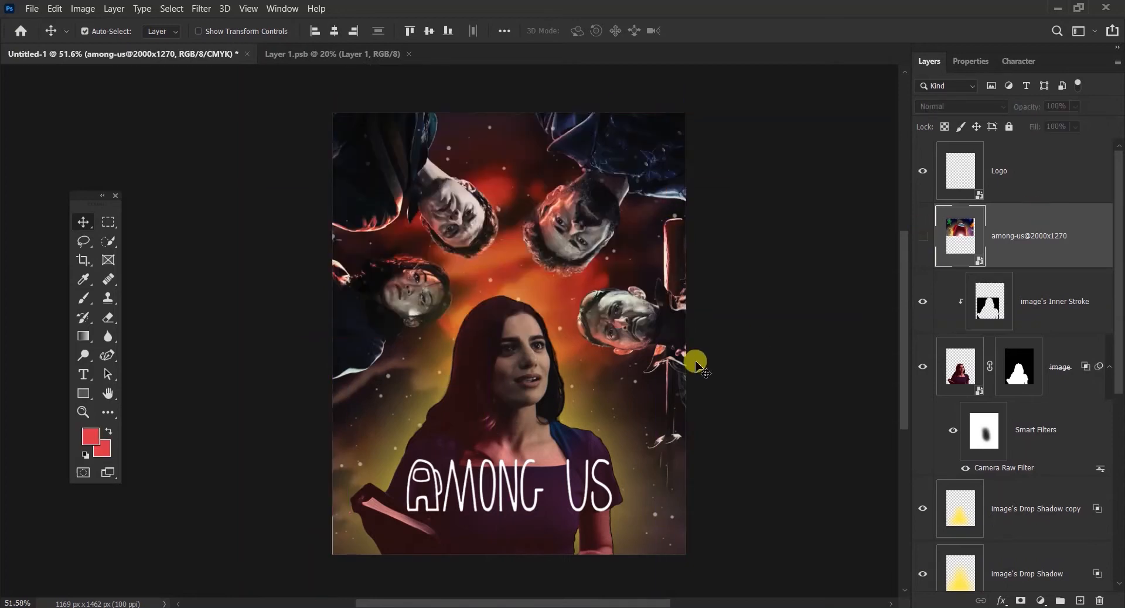
- Create a new layer above the drop shadow copy and paint one soft white brush dab at the poster's centre
scroll(1066, 469, down, 1)
click(1036, 444)
click(1080, 601)
click(90, 437)
drag(738, 246, 644, 182)
click(1024, 209)
click(92, 30)
click(160, 78)
click(509, 305)
- Stretch the white dab into a glow about 2100 px wide behind the woman's lower half
key(v)
key(ctrl+t)
drag(510, 234, 505, 88)
drag(509, 246, 488, 405)
drag(644, 495, 714, 494)
drag(521, 478, 521, 509)
drag(486, 174, 481, 386)
drag(643, 504, 620, 540)
drag(485, 414, 479, 363)
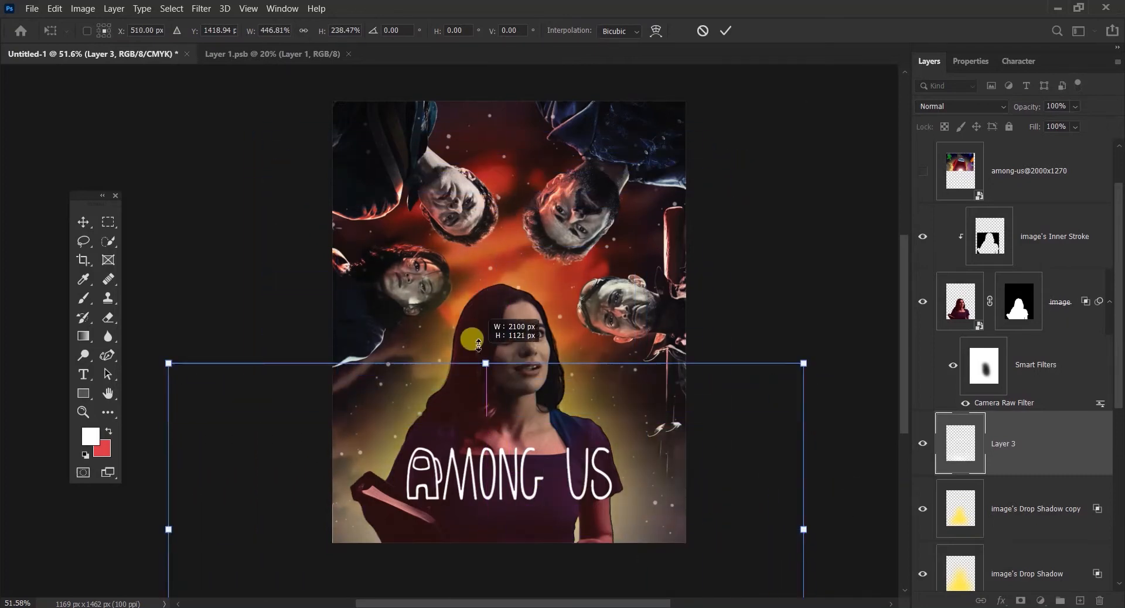
key(Return)
click(923, 235)
click(923, 236)
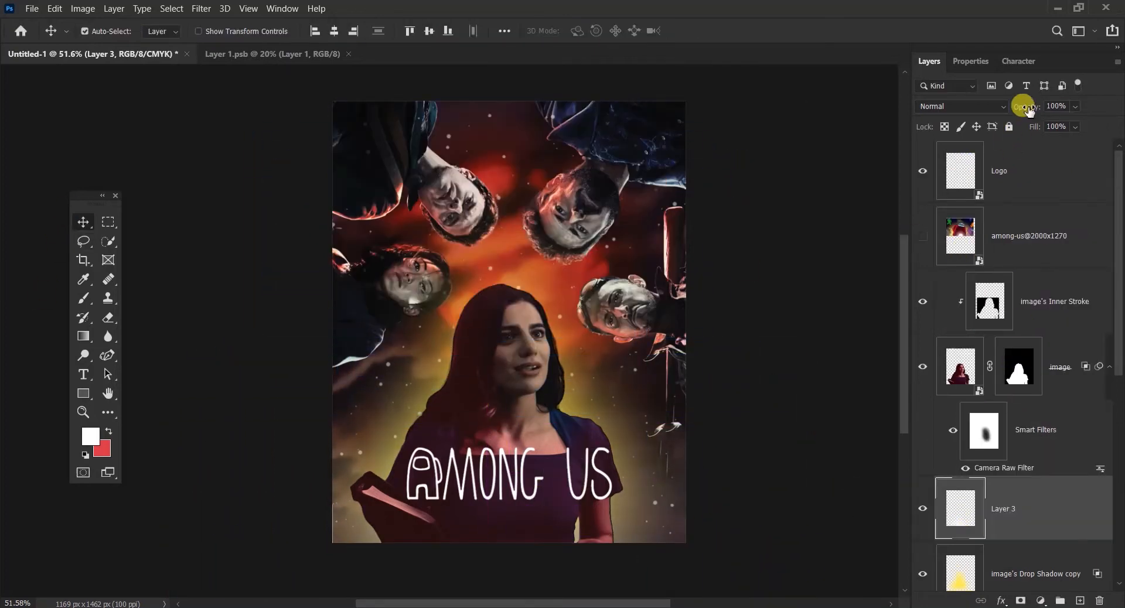
- Adjust the brush settings and replace the faint white glow with a fresh white dab at the poster's centre
click(106, 31)
click(135, 110)
key(Return)
click(518, 314)
key(ctrl+t)
key(Escape)
key(ctrl+z)
key(ctrl+shift+alt+n)
- Stretch the new white dab into a wide, bright glow behind the woman's lower body
drag(595, 314, 678, 314)
drag(517, 237, 519, 117)
drag(549, 340, 542, 544)
drag(671, 517, 700, 517)
drag(590, 501, 576, 502)
key(z)
mouse_move(494, 384)
mouse_down()
mouse_move(519, 382)
mouse_move(487, 390)
mouse_up()
key(z)
drag(558, 354, 540, 354)
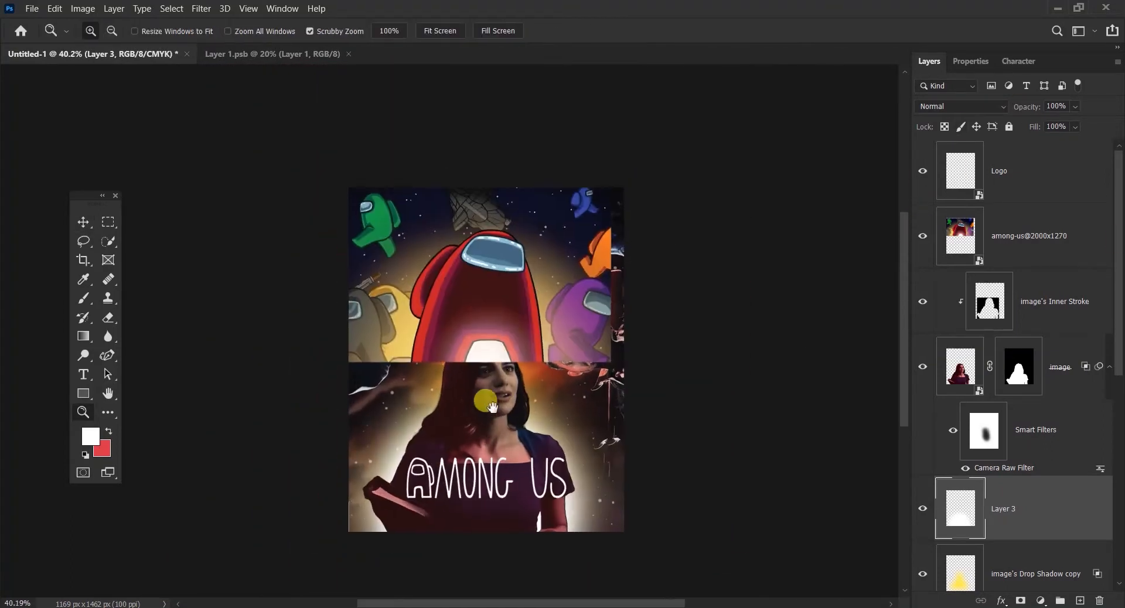
- Hide the among-us reference artwork and scale up both yellow drop shadow layers together
click(923, 235)
scroll(992, 352, down, 3)
click(1020, 444)
shift+click(1020, 509)
key(ctrl+t)
drag(715, 187, 776, 126)
key(Return)
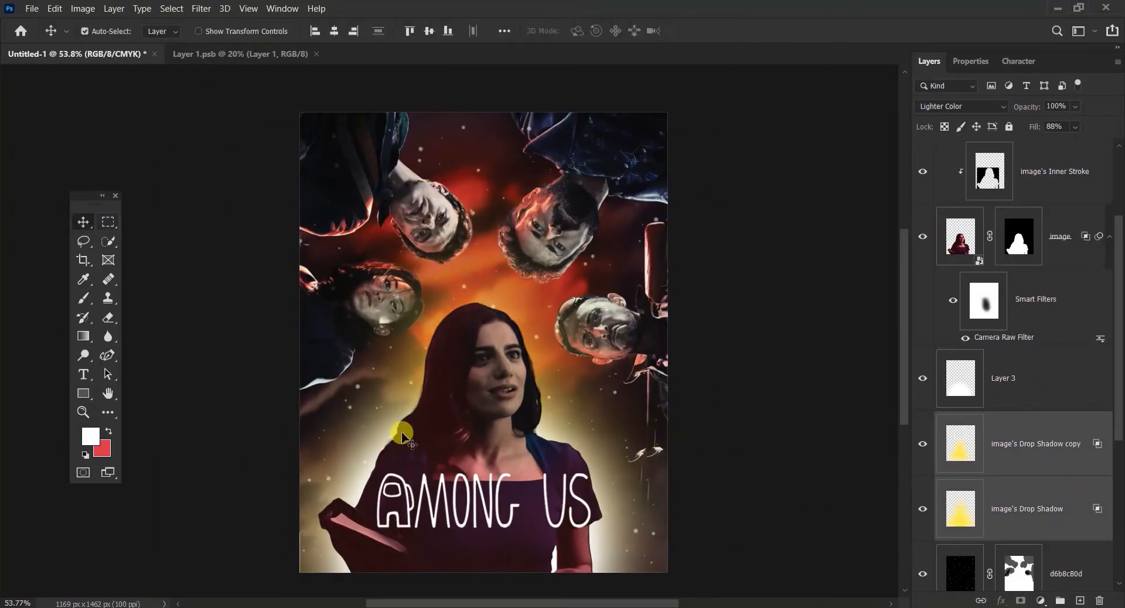
- Remove the among-us reference layer and place the blue crewmate image pwdgucy89en51 at 3.66% scale in the poster's lower-right corner
drag(195, 303, 186, 304)
scroll(976, 392, up, 2)
click(923, 236)
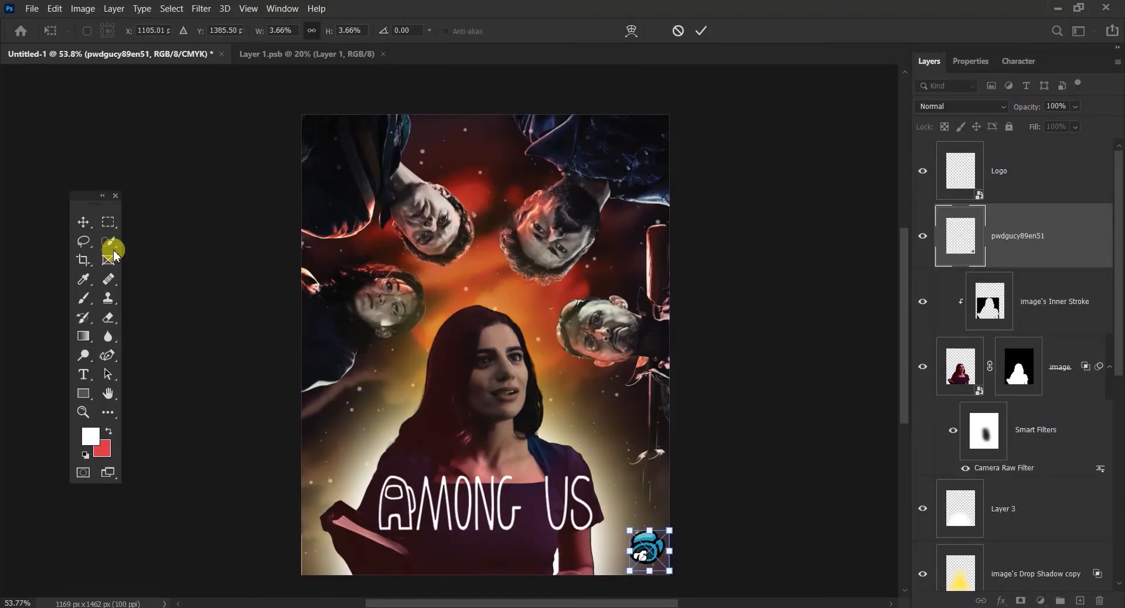
key(Return)
key(ctrl+space)
drag(660, 550, 727, 551)
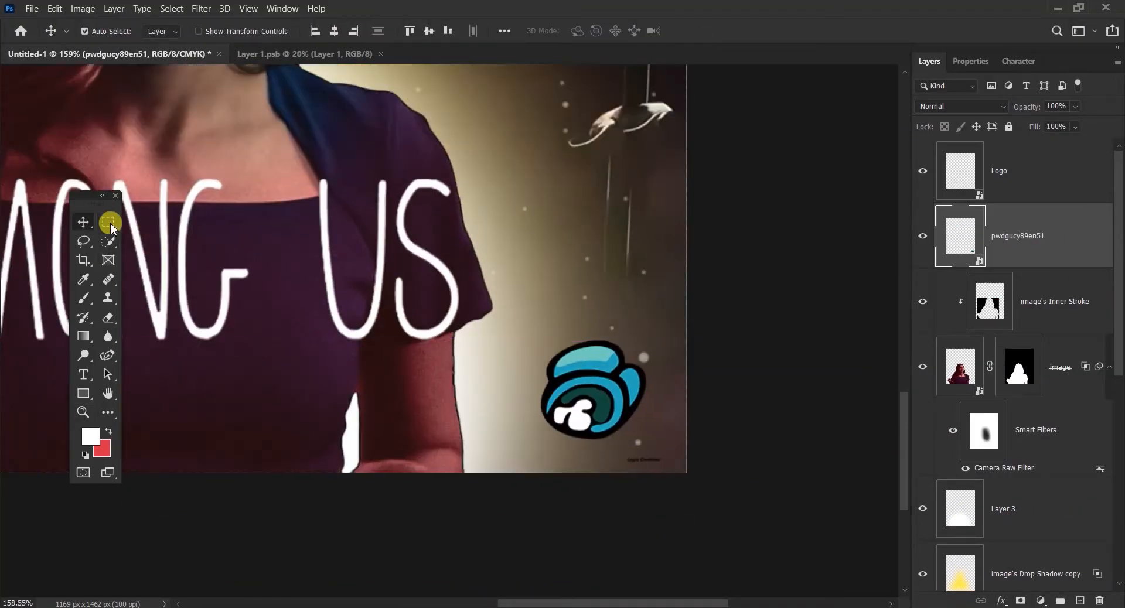
- Mask the blue crewmate to crop away the signature beneath it, and stack a duplicate crewmate in the poster's lower-right corner
key(Escape)
key(ctrl+space)
drag(554, 434, 488, 434)
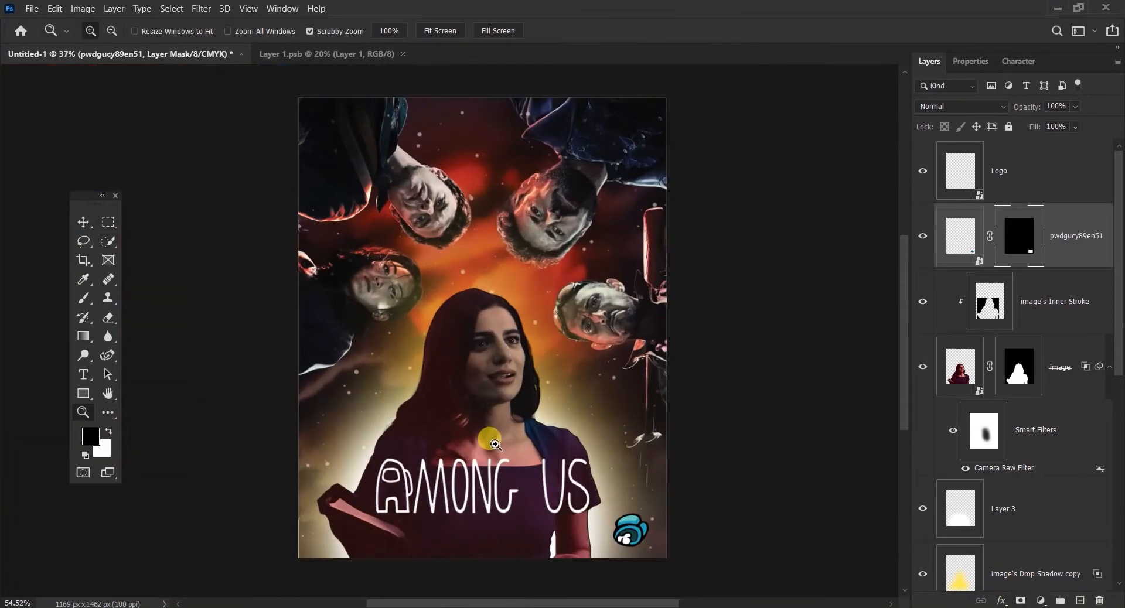
drag(516, 542, 551, 542)
drag(689, 504, 711, 494)
drag(687, 558, 762, 527)
- Clip a Hue/Saturation adjustment to the lower crewmate copy to turn it green and adjust its placement
click(1041, 601)
click(1008, 462)
click(929, 62)
click(707, 486)
key(ctrl+space)
mouse_move(642, 486)
mouse_down()
mouse_move(583, 486)
mouse_move(628, 487)
mouse_up()
drag(727, 530, 735, 511)
- Place the among_us dead body found template, move its layer below the drop shadow layers and enlarge it to about 180%
key(ctrl+space)
drag(457, 434, 665, 477)
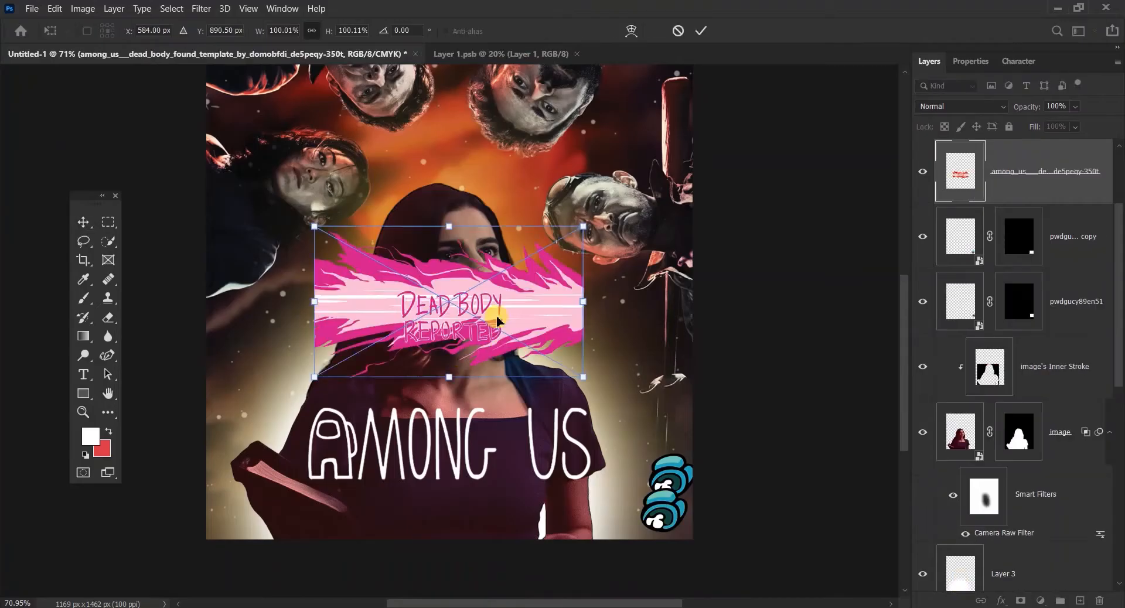
key(Return)
click(1042, 258)
drag(1042, 258, 1009, 416)
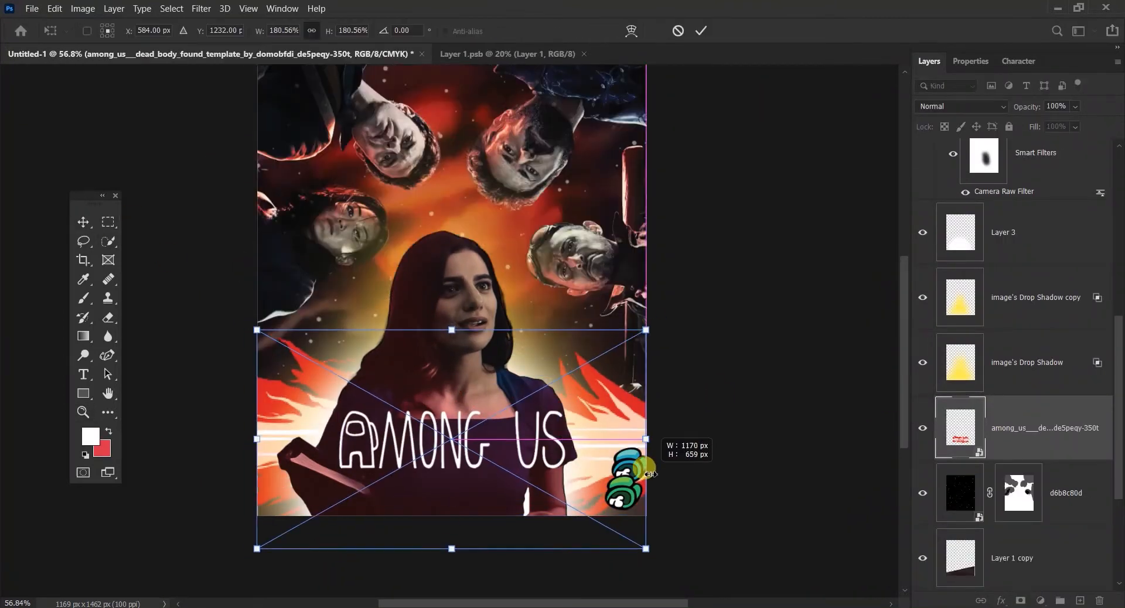
key(Return)
- Try rotating the dead body banner upright behind the woman
key(ctrl+space)
drag(573, 348, 527, 348)
drag(513, 413, 512, 358)
drag(477, 459, 478, 536)
click(81, 219)
key(ctrl+space)
drag(441, 258, 475, 295)
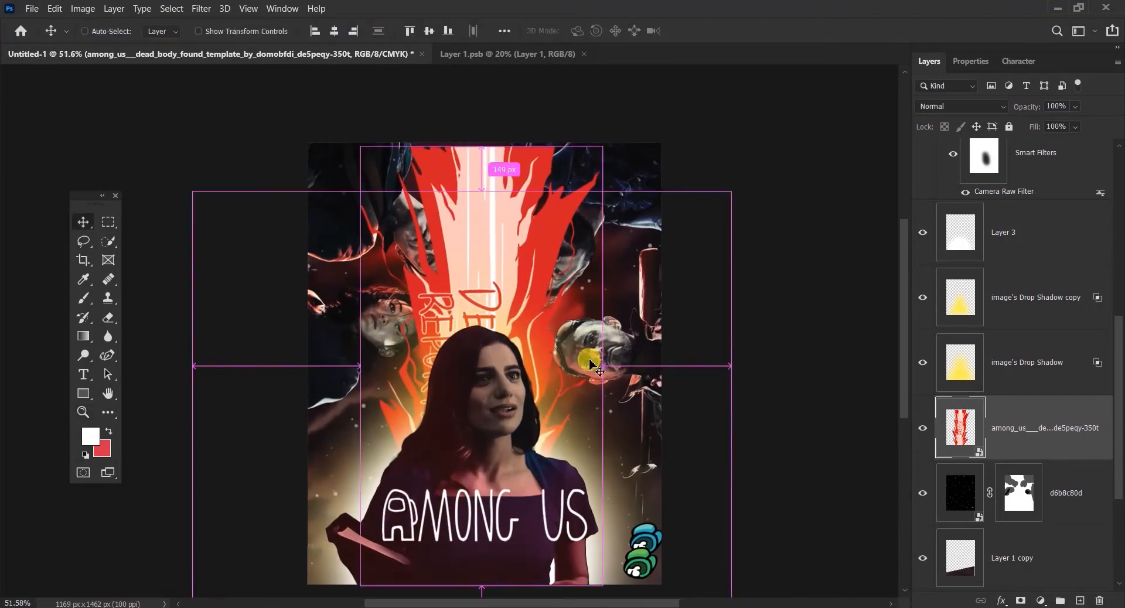
click(1072, 337)
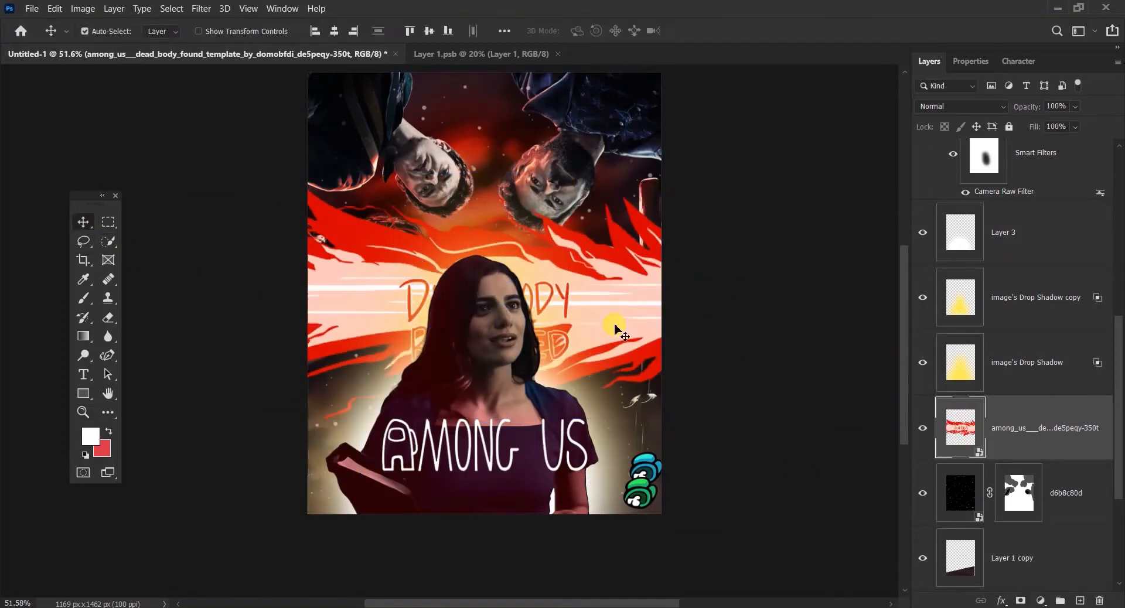
- Scale the horizontal dead body banner to 181.33% so it spans the poster width, centred behind the woman's head
key(ctrl+space)
drag(413, 357, 463, 323)
key(ctrl+t)
drag(740, 304, 685, 305)
drag(574, 305, 574, 292)
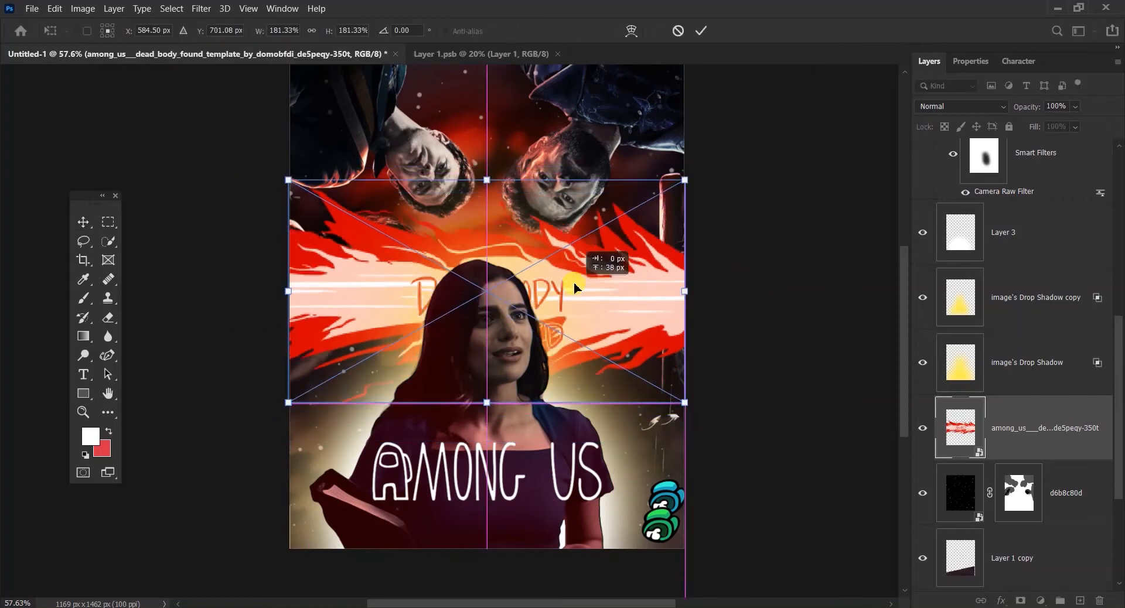
- Add a layer mask to the banner and paint out the flame over the upper-right man's head
key(ctrl+space)
mouse_move(354, 241)
mouse_down()
mouse_move(609, 246)
mouse_move(555, 211)
mouse_move(617, 306)
mouse_up()
click(106, 31)
key(ctrl+space)
mouse_move(703, 317)
mouse_down()
mouse_move(640, 322)
mouse_move(482, 389)
mouse_up()
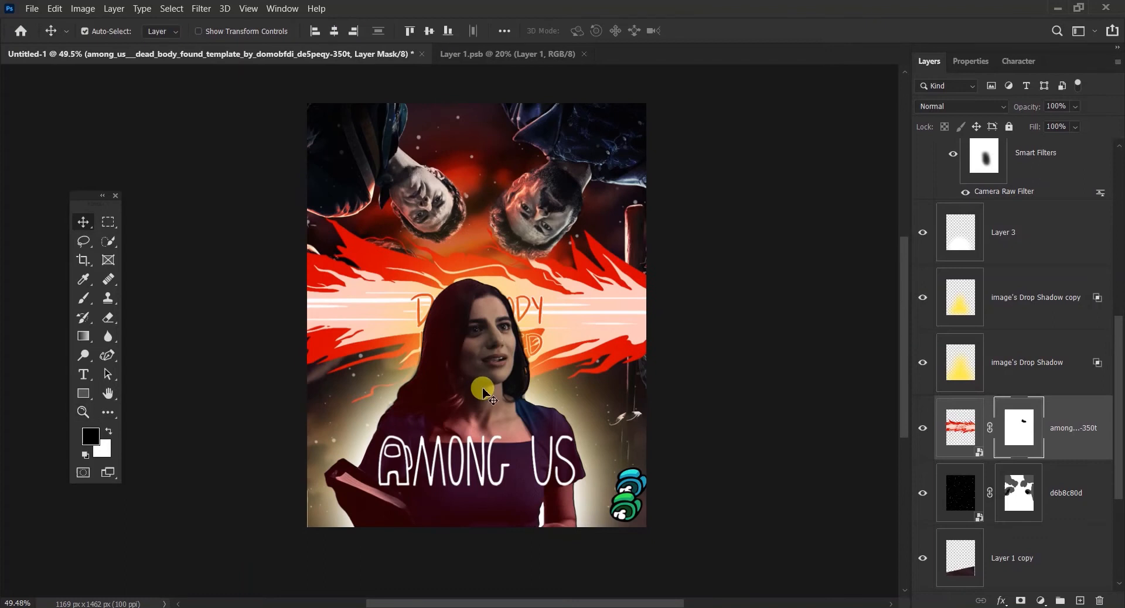
- Duplicate the green crewmate with its Hue/Saturation adjustment, flip the copy horizontally and move it to the poster's lower-left corner
key(ctrl+space)
drag(565, 495, 572, 507)
click(644, 494)
scroll(1069, 201, up, 1)
shift+click(1067, 174)
key(ctrl+j)
key(ctrl+t)
right_click(656, 478)
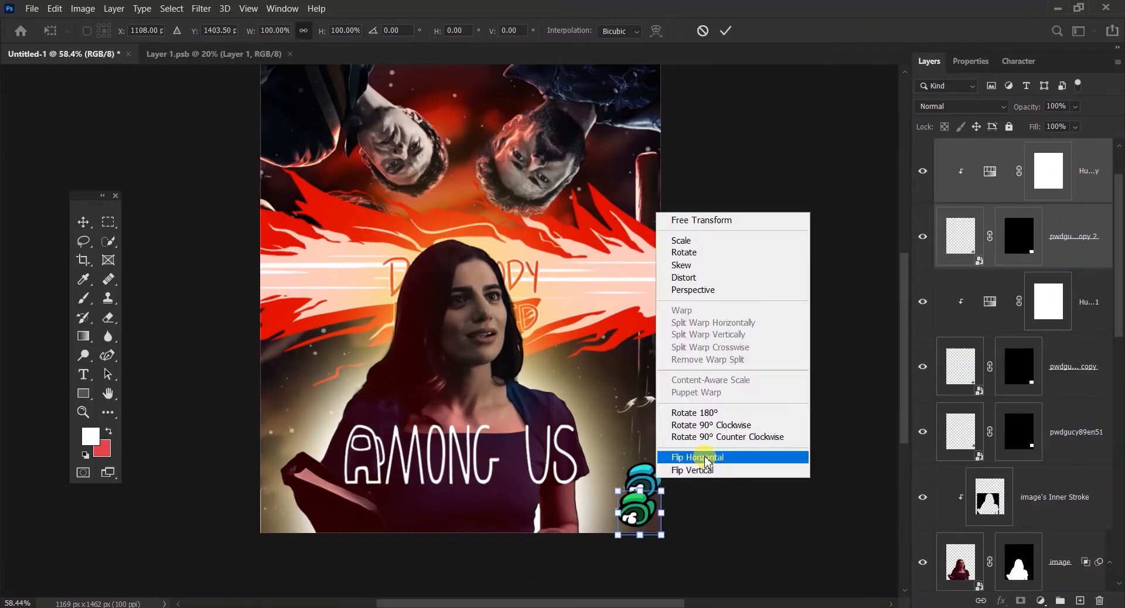
click(705, 459)
drag(639, 512, 275, 512)
key(Return)
- Shift the hue of the flipped crewmate's Hue/Saturation adjustment to yellow
double_click(989, 171)
drag(989, 171, 946, 171)
click(928, 61)
- Duplicate the yellow crewmate with its adjustment, move the copy above it and set its hue to +88 for purple
shift+click(1089, 186)
key(ctrl+j)
key(ctrl+t)
drag(269, 506, 291, 429)
double_click(985, 173)
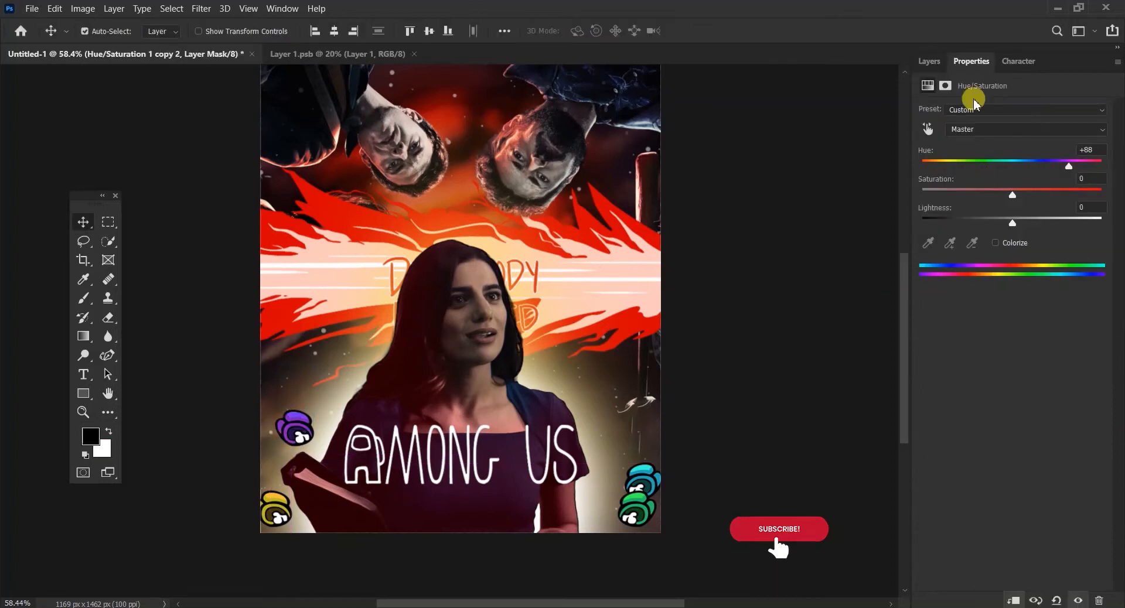
click(929, 60)
- Merge each recoloured crewmate and its Hue/Saturation adjustment into its own smart object
shift+click(1078, 236)
right_click(1078, 236)
click(938, 179)
click(1078, 301)
shift+click(1078, 254)
right_click(1078, 254)
click(938, 178)
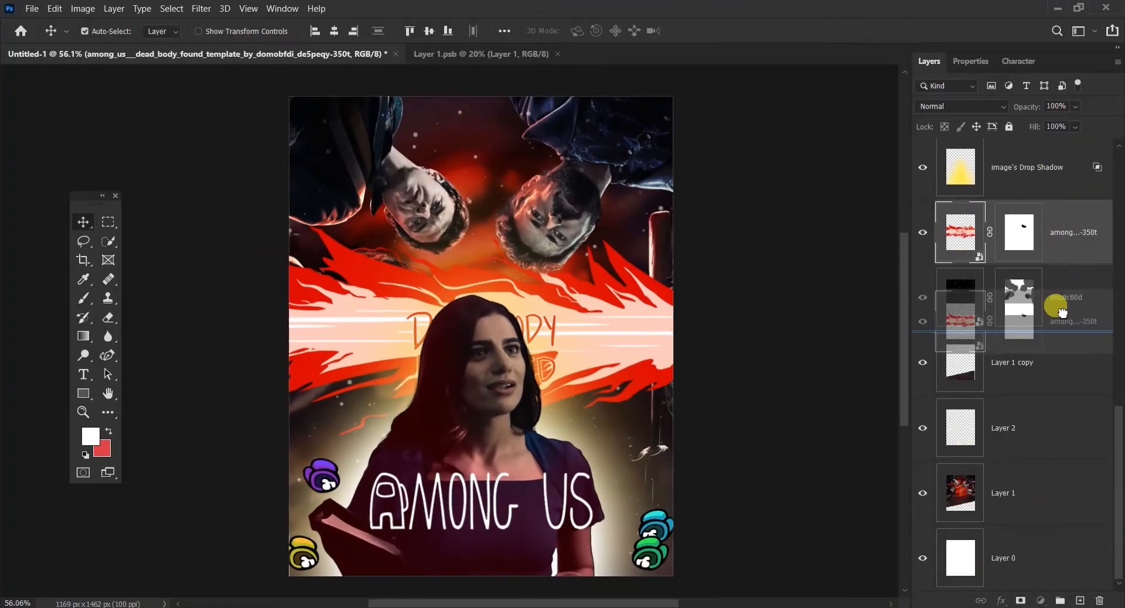
- Move the dead body banner layer below the d6b8c80d star layer and raise the banner to the poster's top edge
drag(987, 306, 990, 310)
key(ctrl+t)
drag(544, 352, 552, 150)
- Shift the Layer 1 group wallpaper straight down so the heads clear the banner
click(1024, 494)
key(ctrl+t)
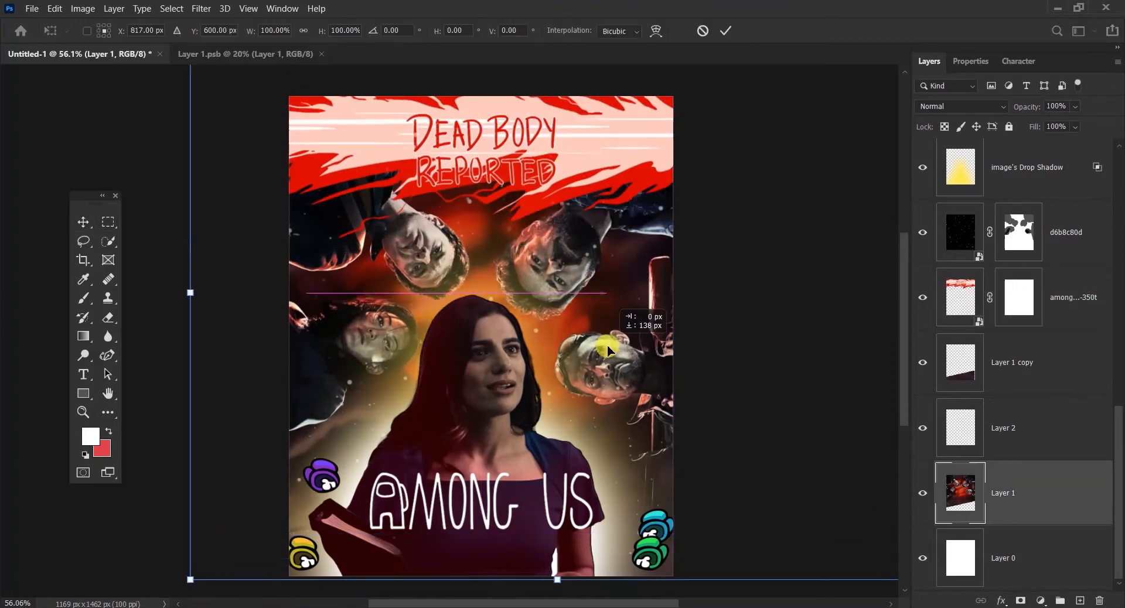
drag(607, 301, 608, 337)
click(83, 222)
drag(497, 314, 460, 369)
click(577, 166)
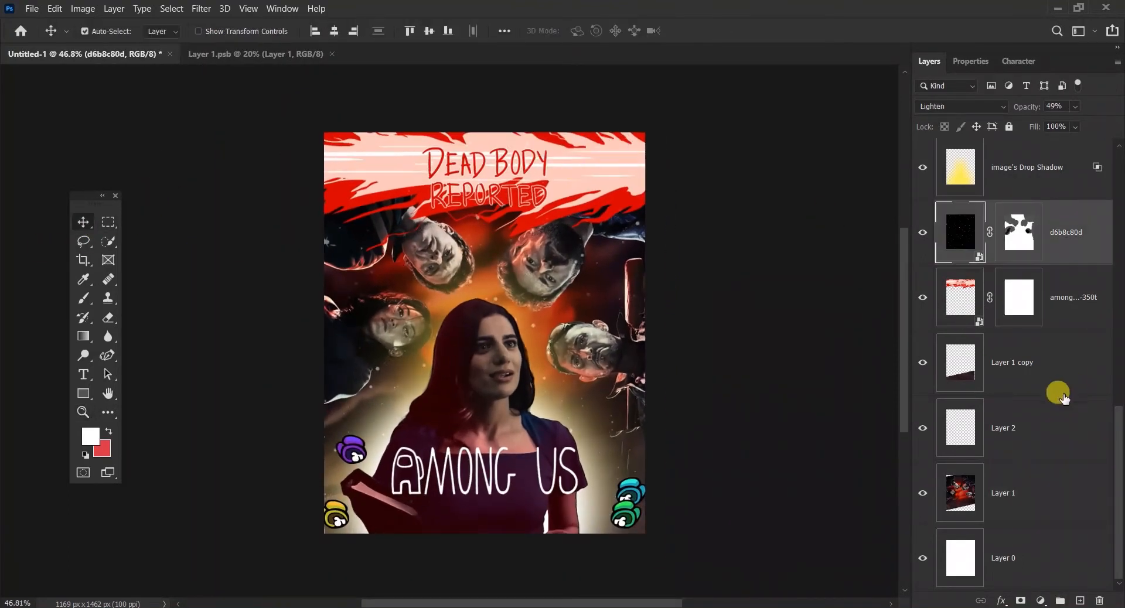
click(1057, 298)
key(ctrl+t)
click(88, 223)
drag(457, 298, 525, 328)
click(481, 359)
double_click(1067, 279)
click(839, 165)
drag(423, 388, 511, 375)
- Add a new layer above the crewmates and below the Logo, and set up a soft 385 px brush
scroll(1058, 282, up, 6)
click(1058, 301)
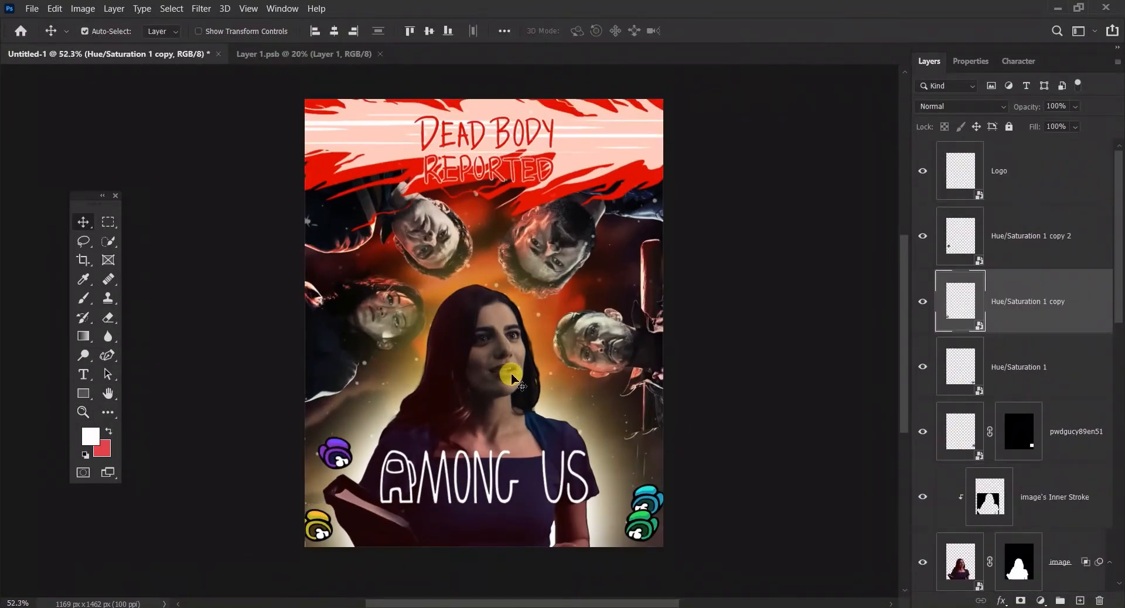
click(108, 298)
click(1046, 258)
click(923, 171)
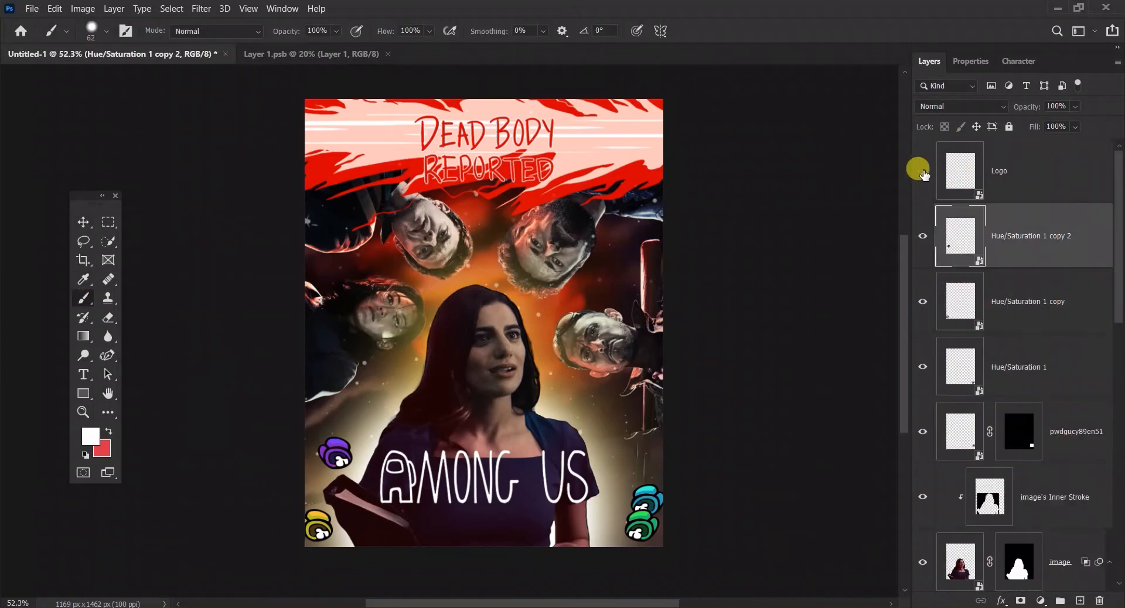
scroll(415, 443, down, 5)
click(92, 30)
click(168, 76)
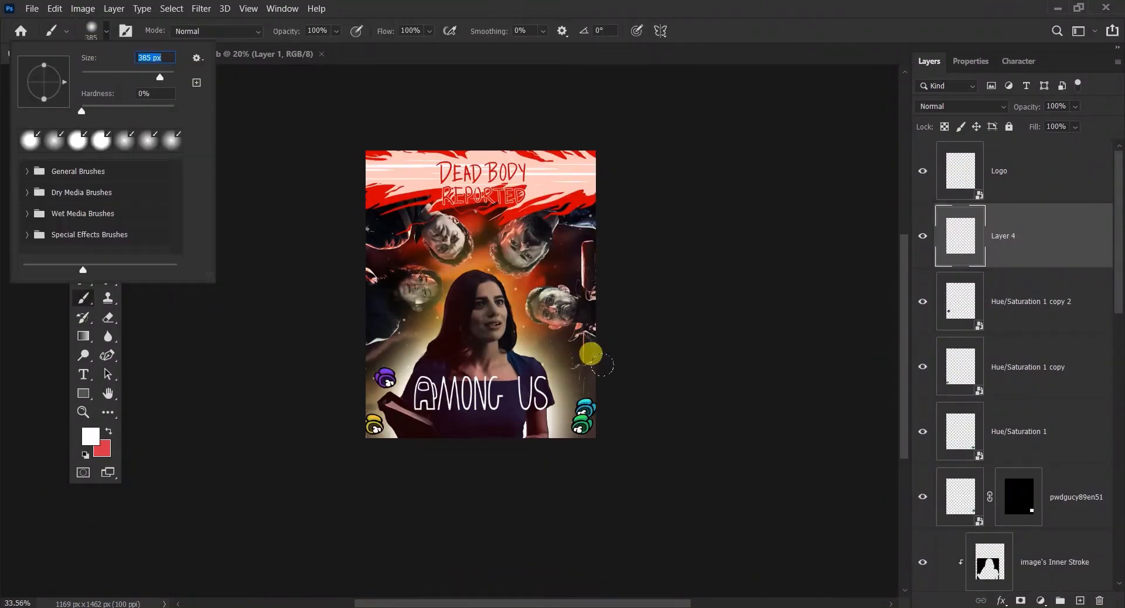
- Undo the white test stroke, switch the foreground colour to black and paint a dark fade along the poster's bottom edge
drag(595, 431, 328, 428)
key(ctrl+z)
click(90, 436)
click(692, 400)
key(Return)
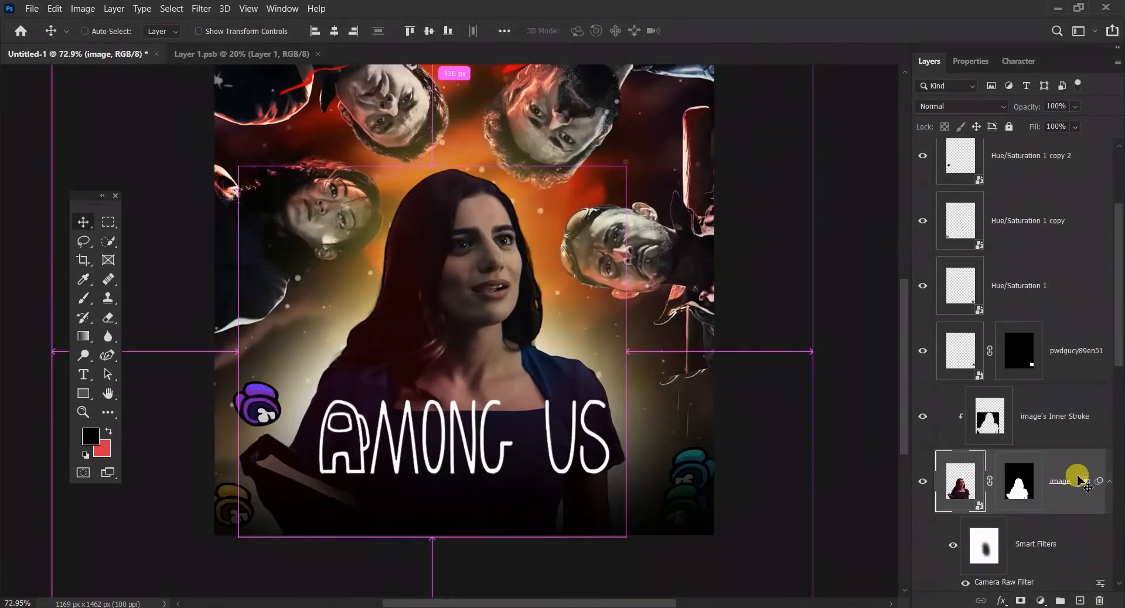
- Scale down the woman together with her inner stroke layer and set her lower in the poster
scroll(914, 447, down, 2)
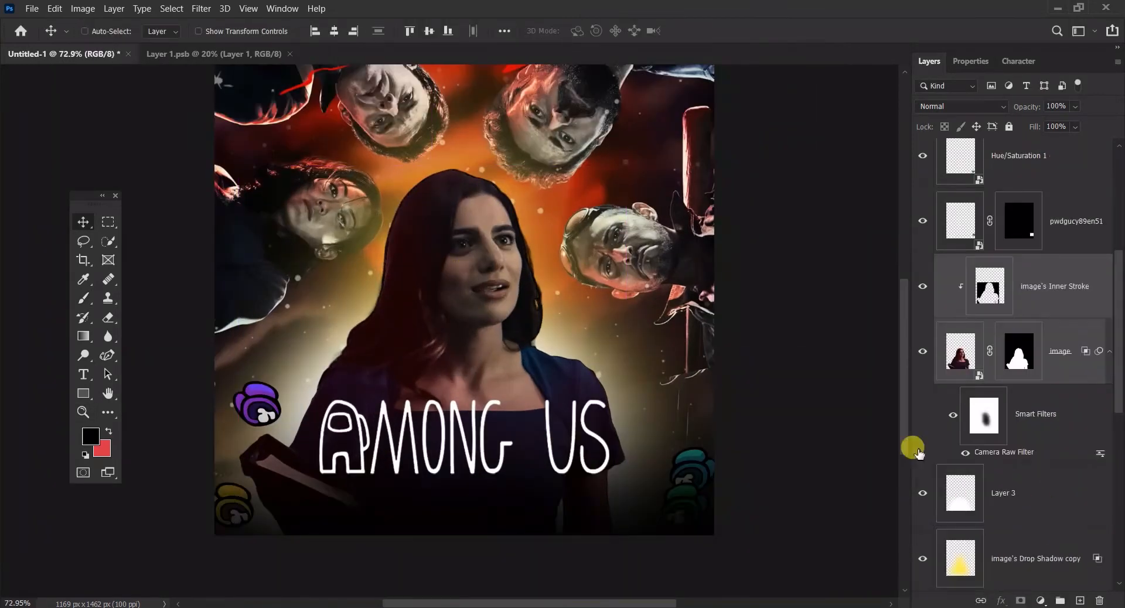
key(ctrl+t)
key(Return)
drag(381, 530, 437, 515)
drag(627, 293, 505, 316)
click(677, 321)
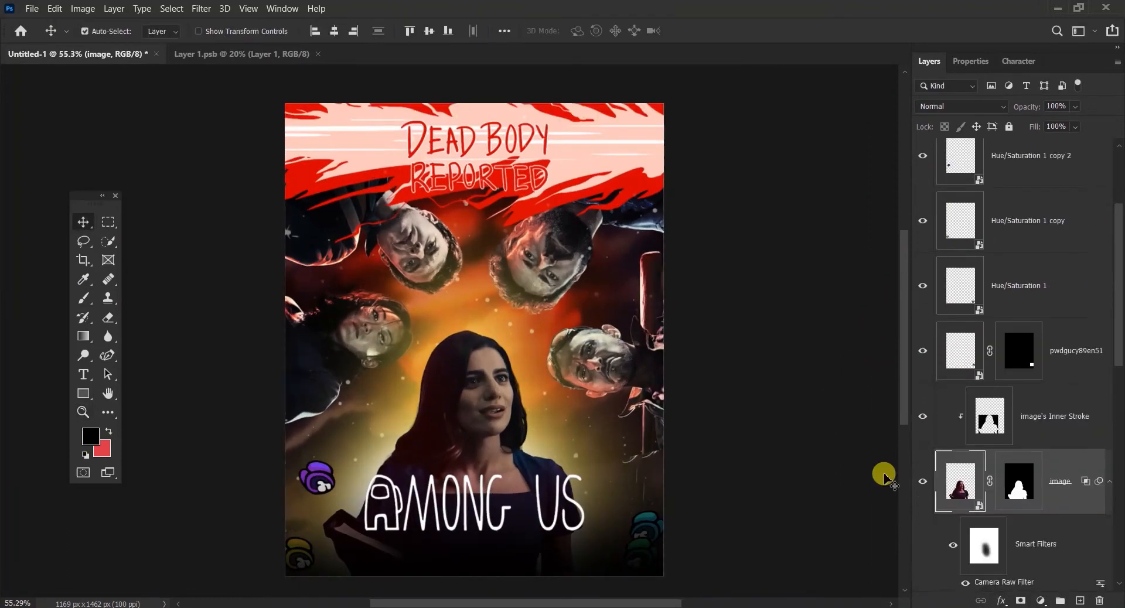
- Enlarge the woman and her inner stroke layer together to about 103% and reposition them
scroll(884, 480, down, 2)
click(962, 284)
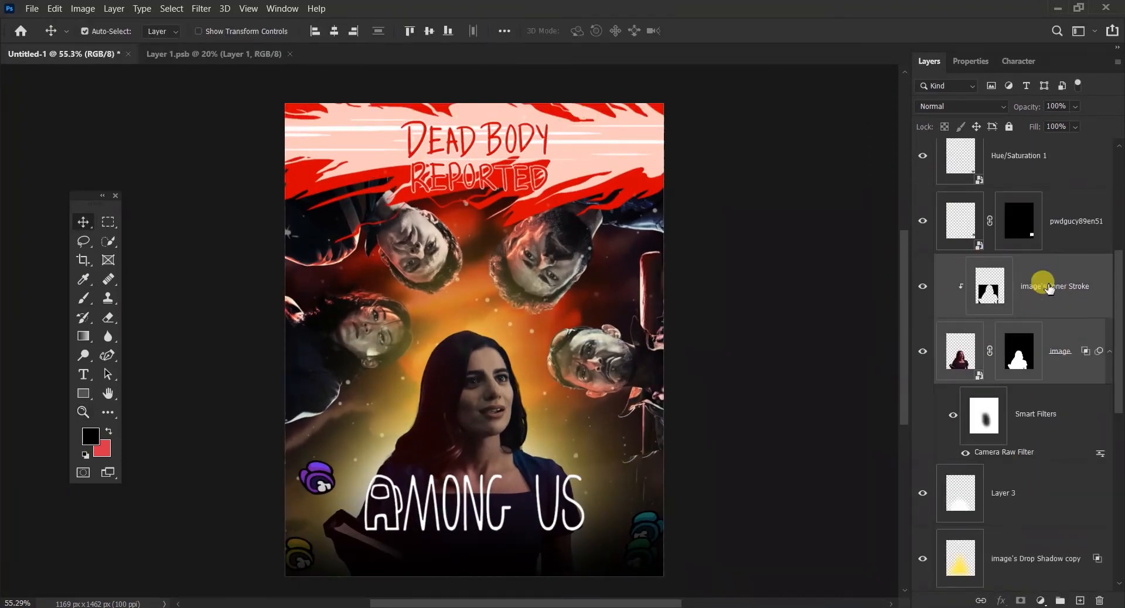
key(ctrl+t)
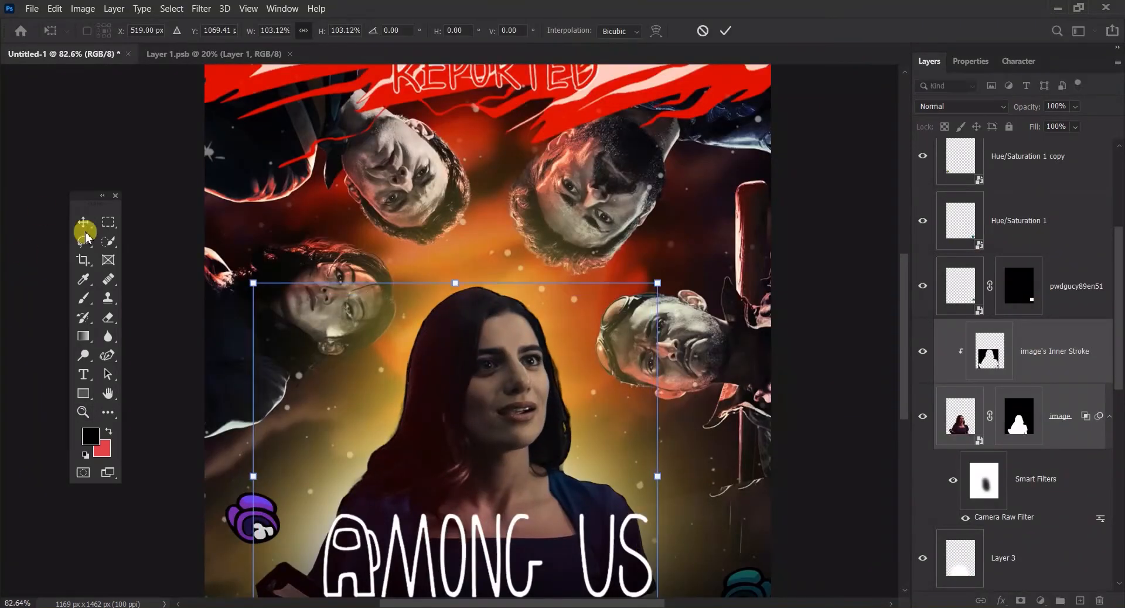
click(83, 224)
drag(457, 311, 434, 305)
- Lock the d6b8c80d star layer so it cannot be selected or transformed by accident
scroll(1041, 208, up, 3)
click(1041, 208)
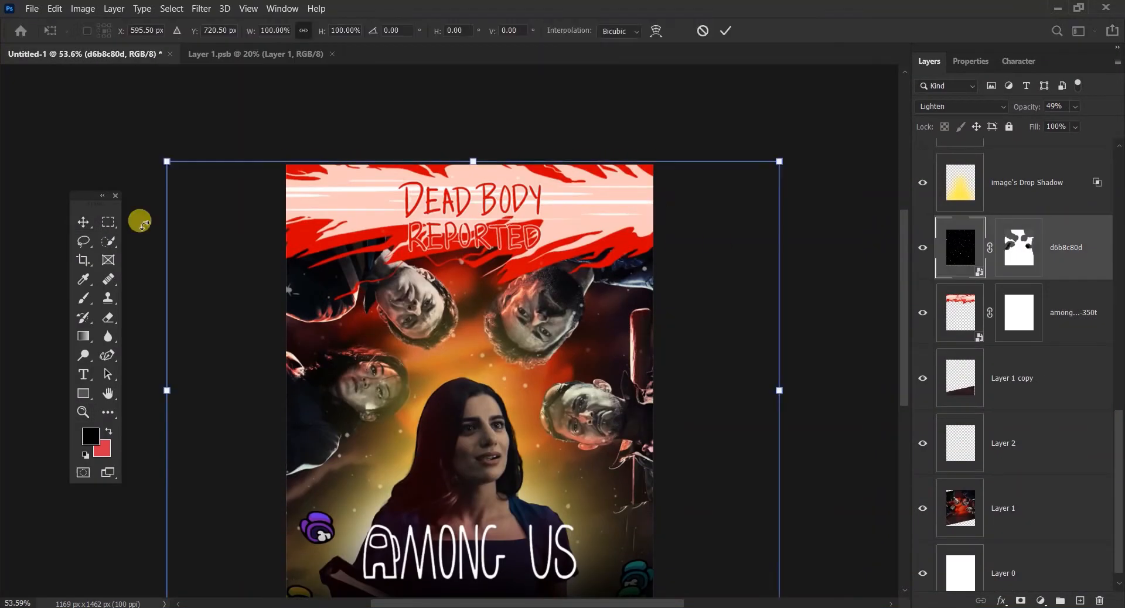
click(1009, 126)
click(705, 259)
- Shrink the dead body banner and tilt it diagonally across the poster's upper-left corner
key(ctrl+t)
drag(726, 217, 457, 217)
drag(532, 236, 469, 153)
drag(443, 158, 487, 133)
drag(439, 159, 369, 220)
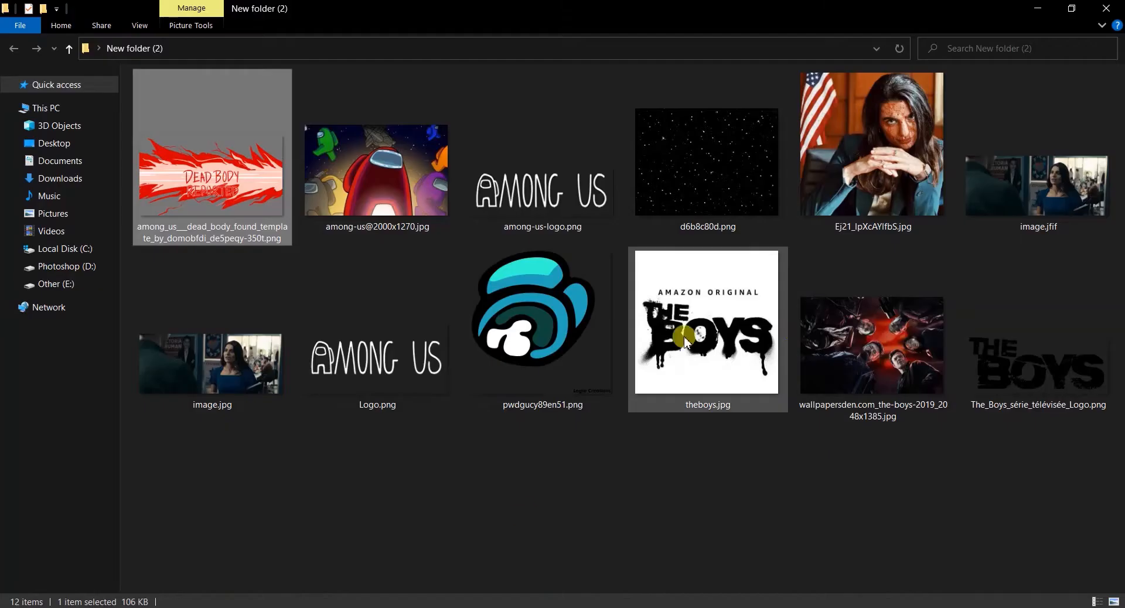
- Place The_Boys_série_télévisée_Logo image near the poster's upper-right corner and give it a red Color Overlay
drag(1038, 357, 593, 569)
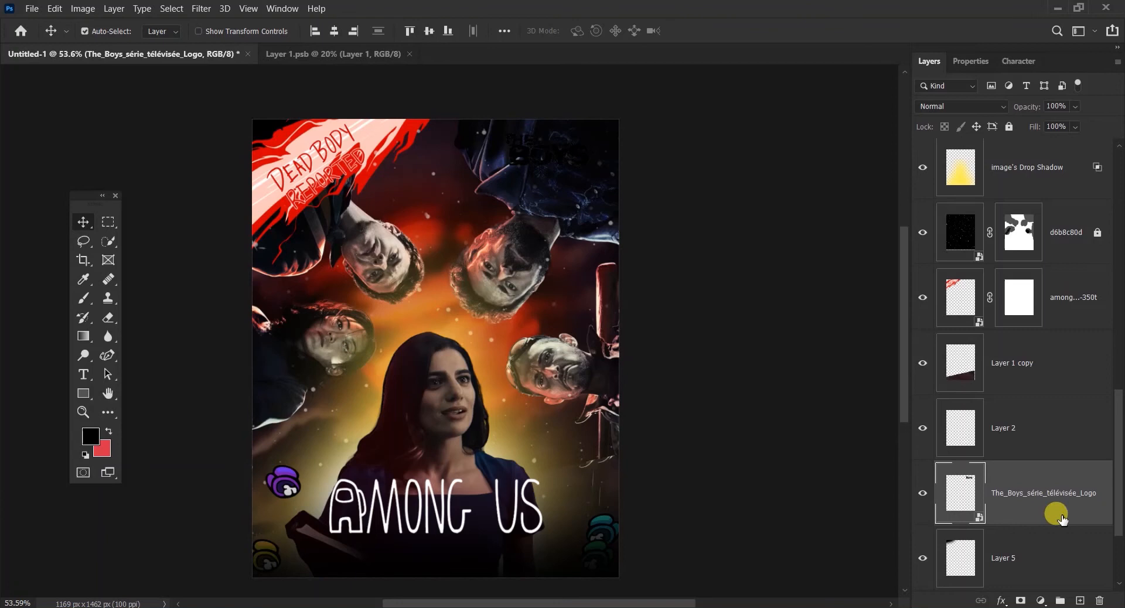
double_click(1057, 514)
click(597, 402)
click(932, 237)
click(411, 126)
click(1024, 209)
click(1065, 233)
- Reposition and resize the red The Boys logo in the poster's upper-right corner
drag(577, 168, 639, 168)
key(ctrl+t)
drag(585, 204, 640, 204)
drag(695, 146, 681, 154)
key(Return)
- Rotate the dead body banner by 76.40° and move it across the poster's upper-right corner
drag(377, 318, 462, 259)
click(399, 129)
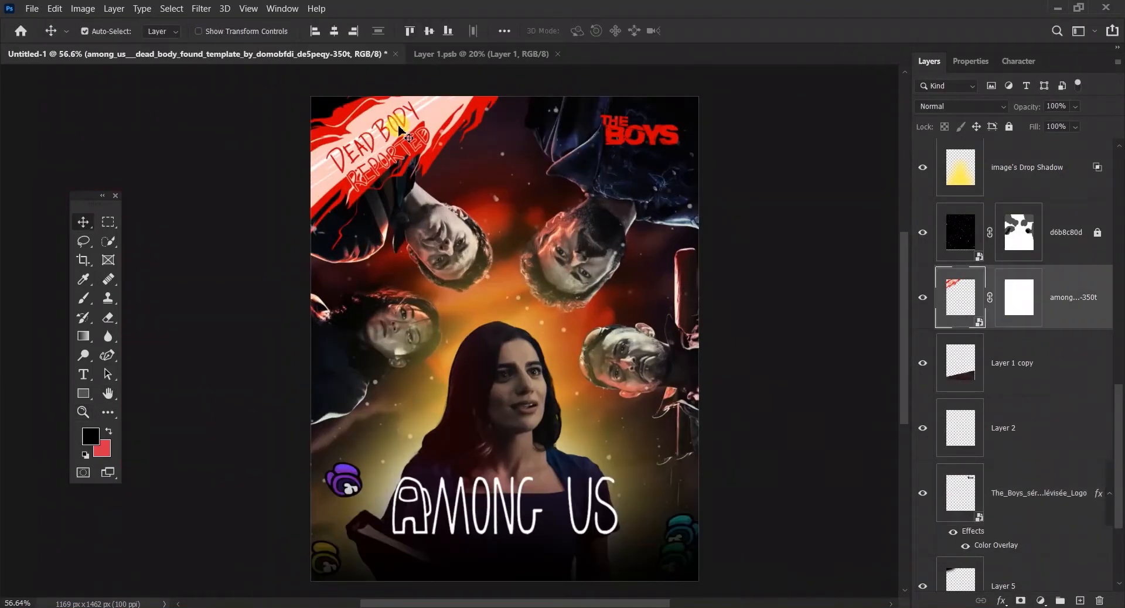
key(ctrl+t)
drag(509, 152, 785, 143)
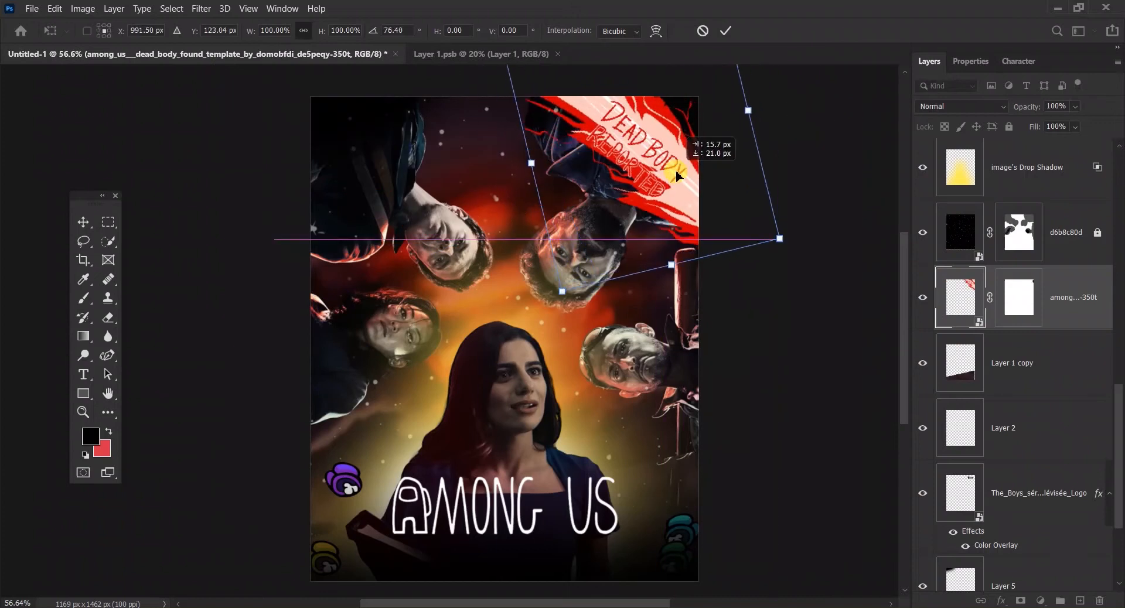
- Move The Boys logo to the poster's upper-left corner
click(1022, 493)
key(ctrl+t)
drag(482, 294, 503, 281)
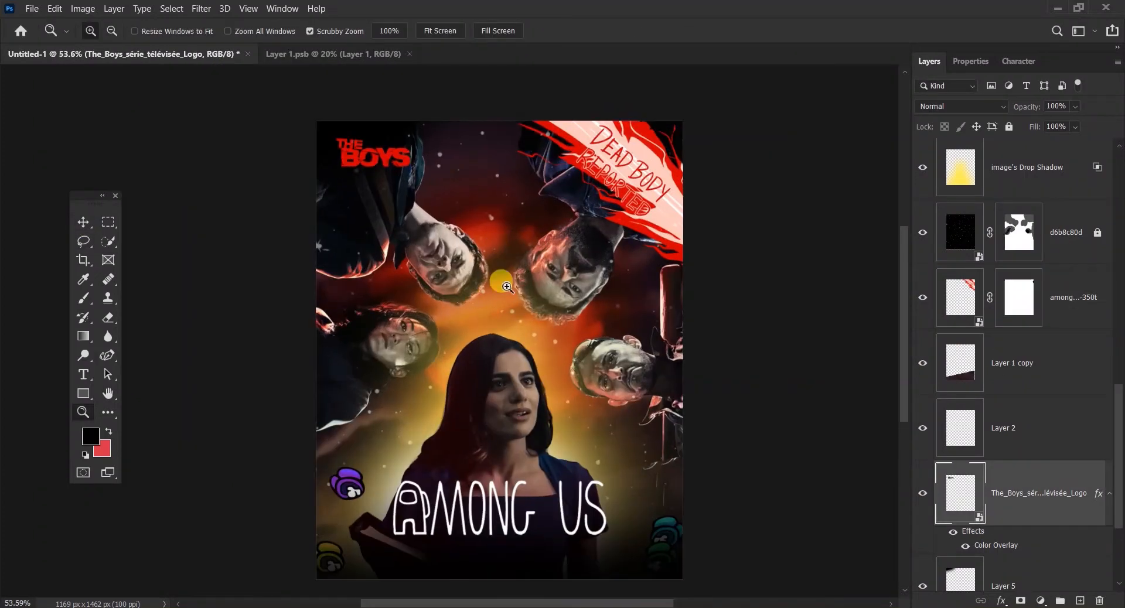
- Shrink the dead body banner further into the upper-right corner and nudge The Boys logo slightly down
click(624, 176)
key(ctrl+t)
drag(447, 317, 469, 313)
drag(376, 130, 378, 138)
drag(498, 326, 479, 330)
- Lock the black fade layer that covers the lower crewmates so they can be selected directly
scroll(1025, 303, up, 8)
click(1064, 189)
scroll(1065, 188, down, 10)
drag(610, 505, 640, 505)
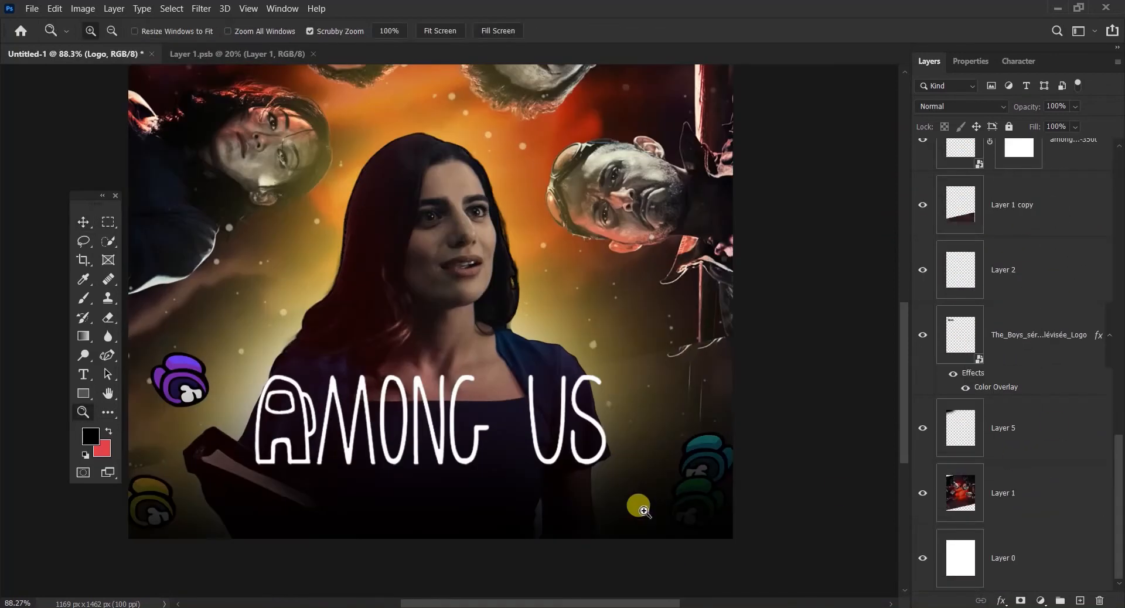
click(703, 422)
key(ctrl+/)
click(1036, 244)
- Move the blue crewmate up above the logo's US, shift the green one up and inward, and nudge the purple one
click(696, 438)
drag(695, 437, 679, 399)
drag(690, 498, 674, 473)
drag(679, 404, 630, 332)
drag(179, 378, 192, 391)
key(z)
drag(457, 357, 422, 357)
drag(446, 293, 504, 420)
- Select every layer of the poster from the bottom one to the top one and convert them into a single smart object
key(v)
scroll(1044, 215, up, 2)
click(1097, 235)
scroll(1074, 253, down, 15)
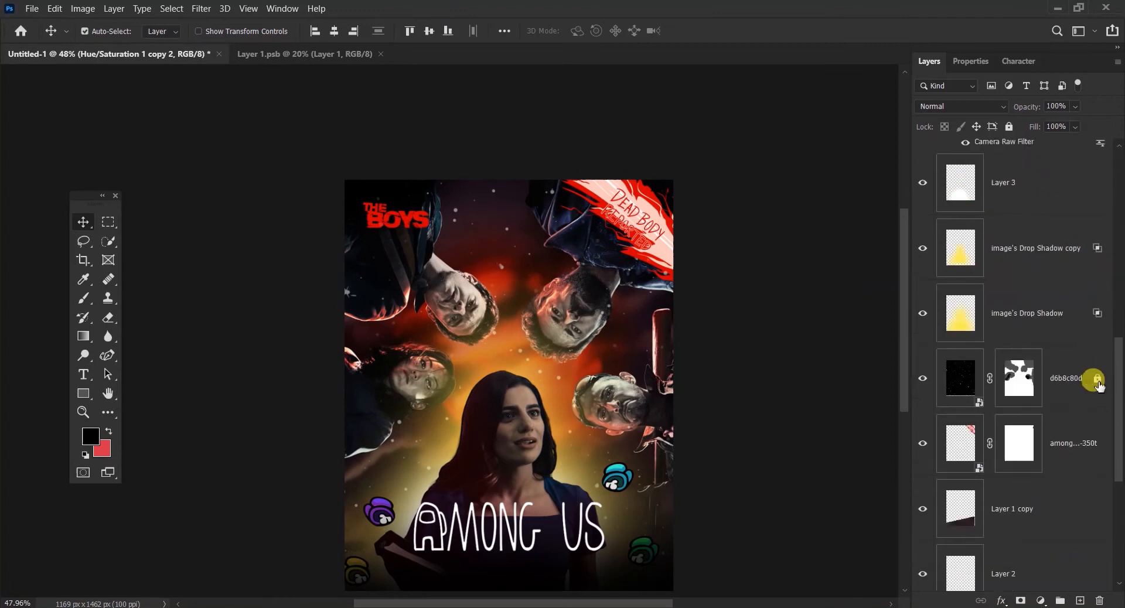
click(1055, 558)
scroll(1055, 352, up, 20)
shift+click(1058, 172)
right_click(1058, 171)
click(983, 190)
- Open the combined smart object in the Camera Raw filter and apply the Modern 02 profile at an amount of 90
key(z)
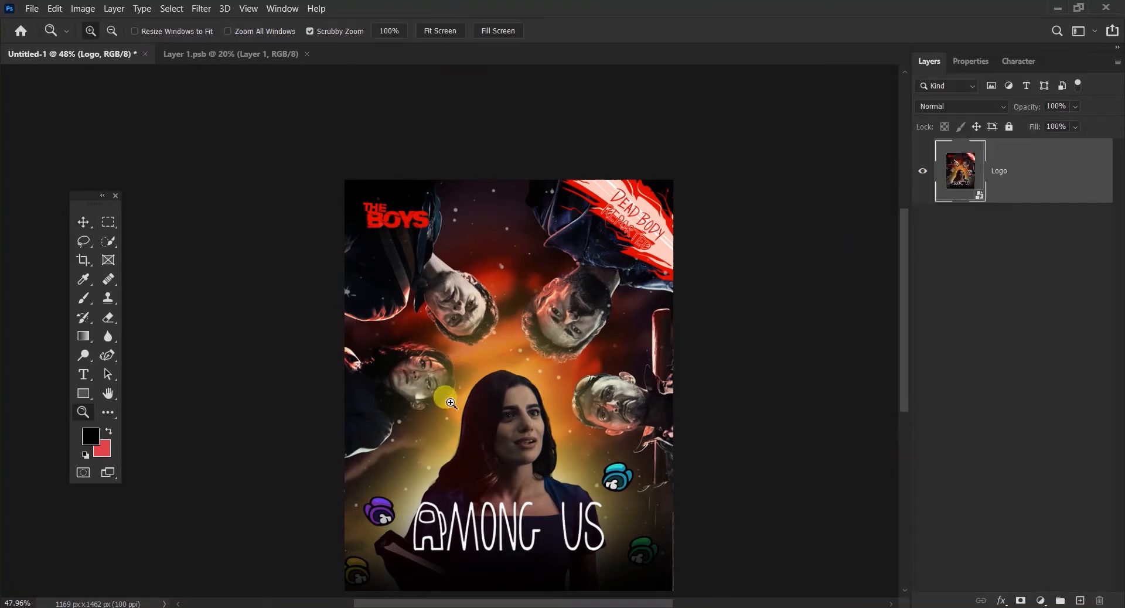
drag(445, 393, 462, 393)
drag(475, 361, 478, 296)
click(206, 8)
click(246, 89)
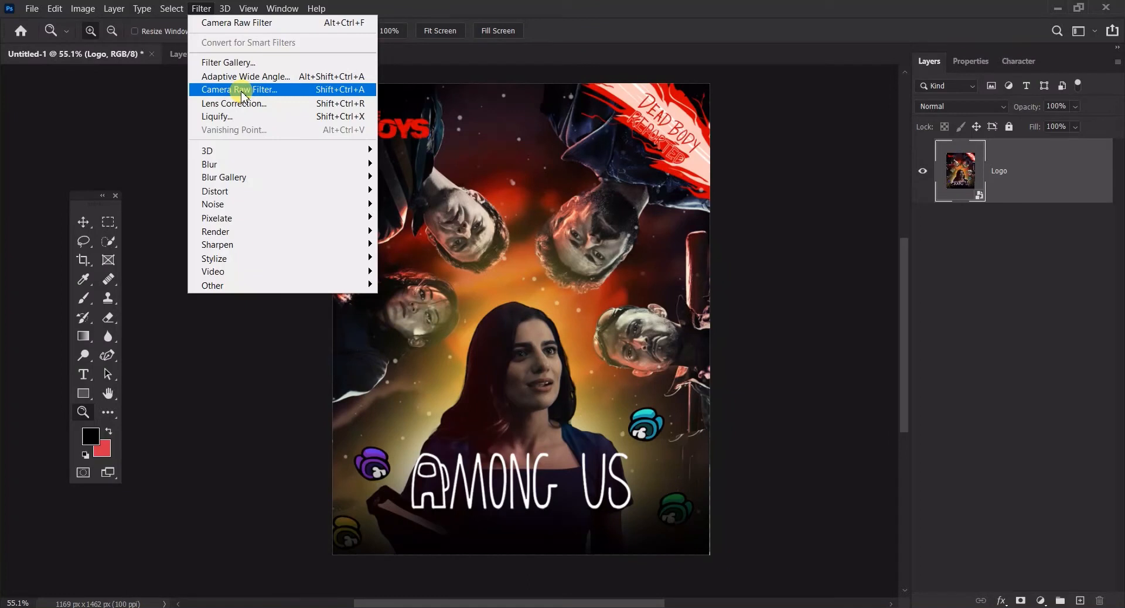
click(246, 89)
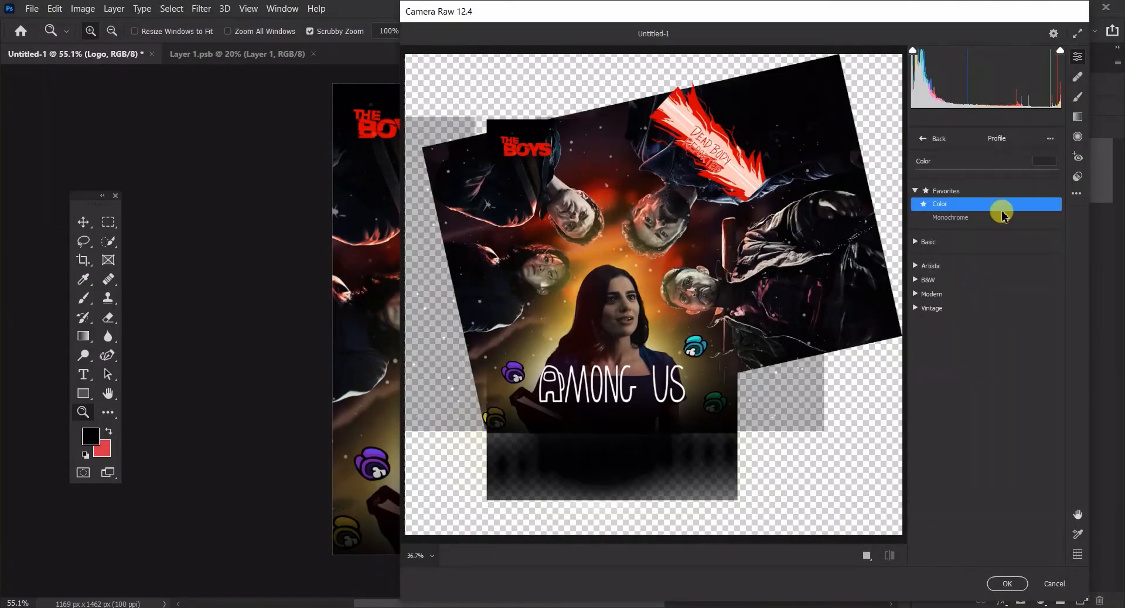
scroll(605, 269, up, 4)
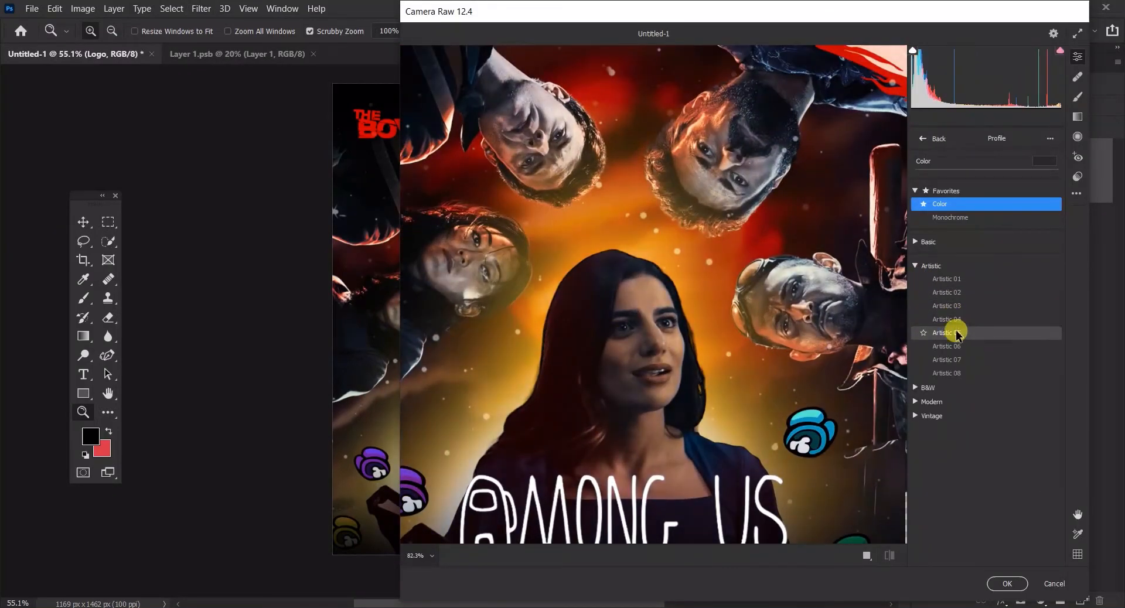
click(918, 403)
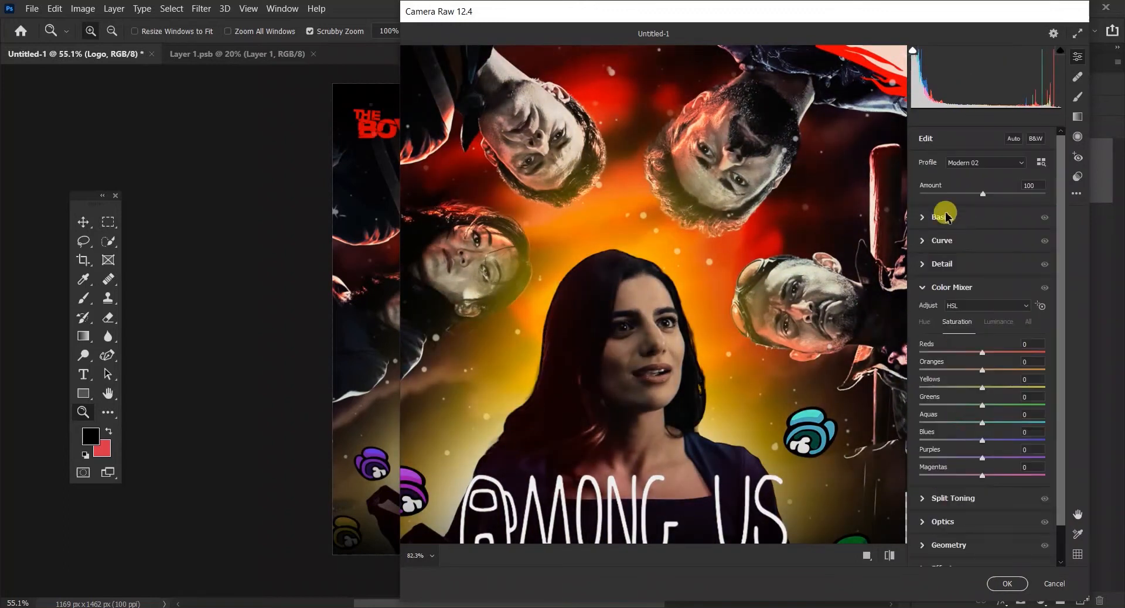
mouse_move(983, 194)
mouse_down()
mouse_move(897, 201)
mouse_move(971, 211)
mouse_up()
drag(657, 351, 598, 311)
- Raise Sharpening to 38 and lift the black point of the tone curve to an output of 13
click(927, 265)
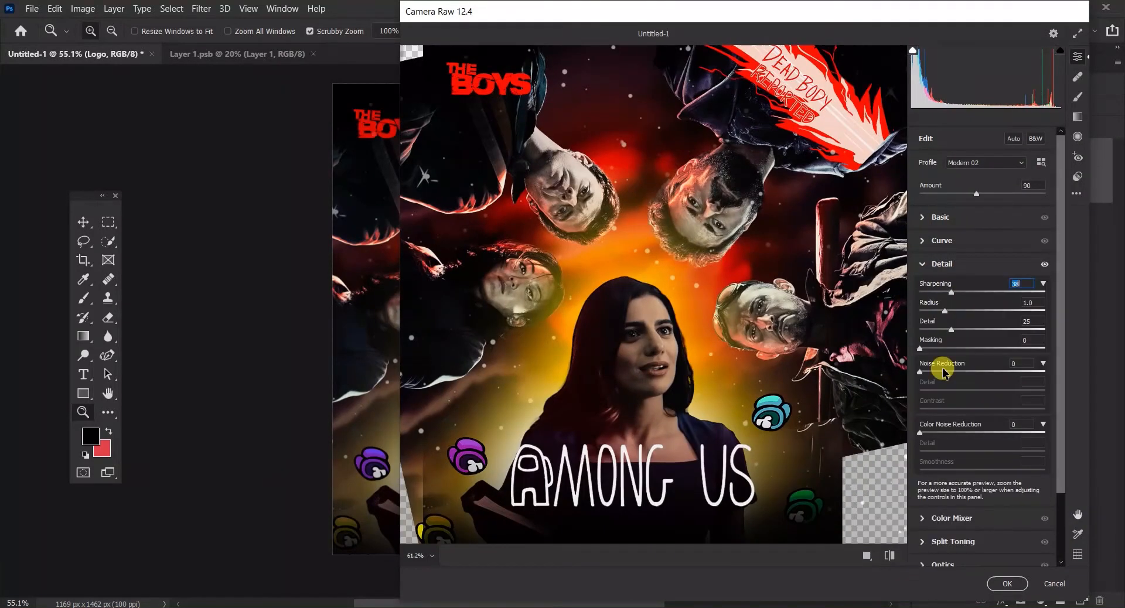
click(925, 241)
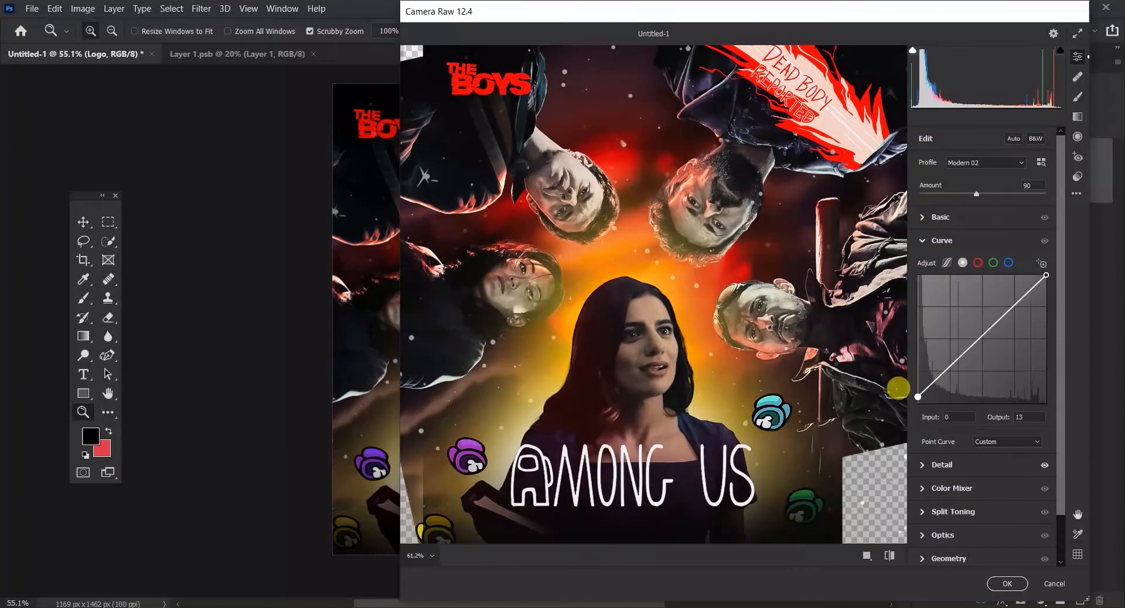
- Set the basic adjustments to Shadows +10, Texture -37 and Clarity +6
click(940, 217)
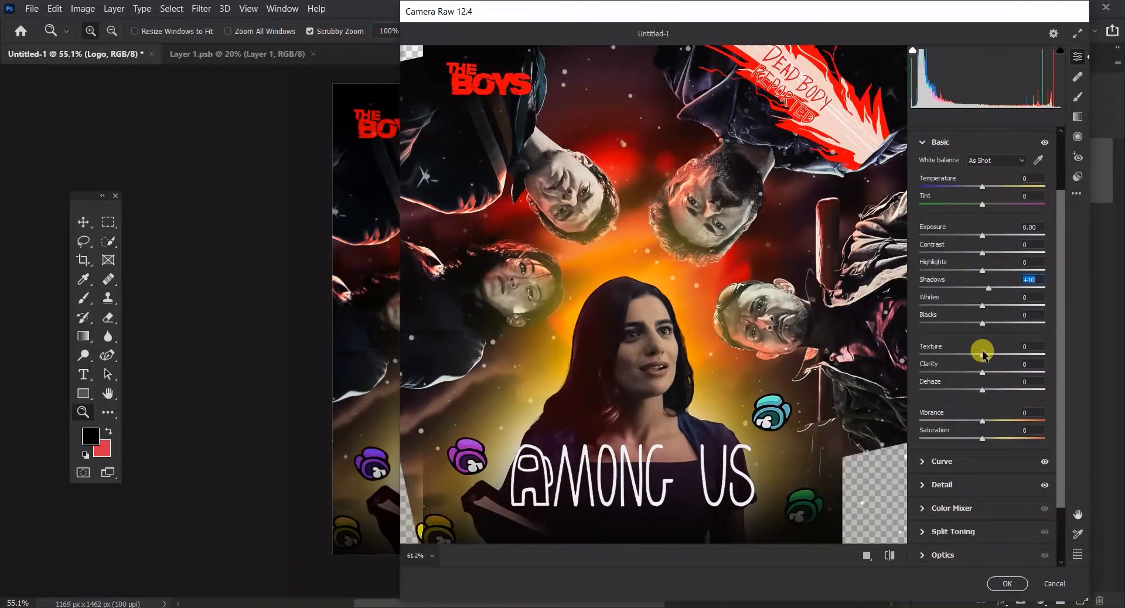
drag(955, 296, 959, 293)
drag(580, 246, 582, 311)
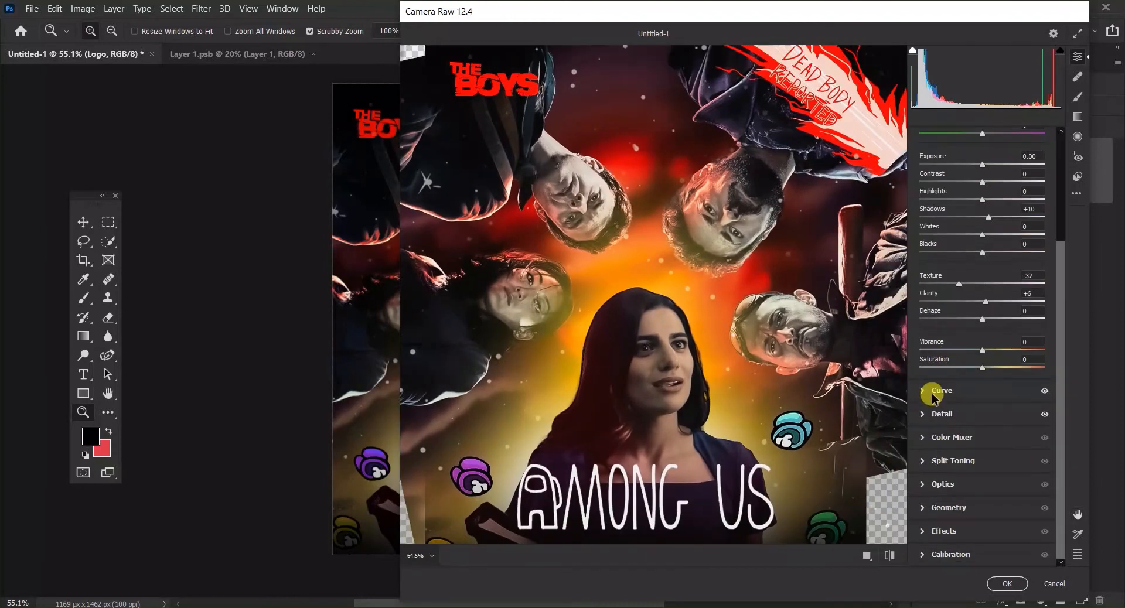
- Add grain and a moderate dark vignette with minimum midpoint and maximum roundness and feather, and apply the Camera Raw filter
click(929, 414)
click(922, 380)
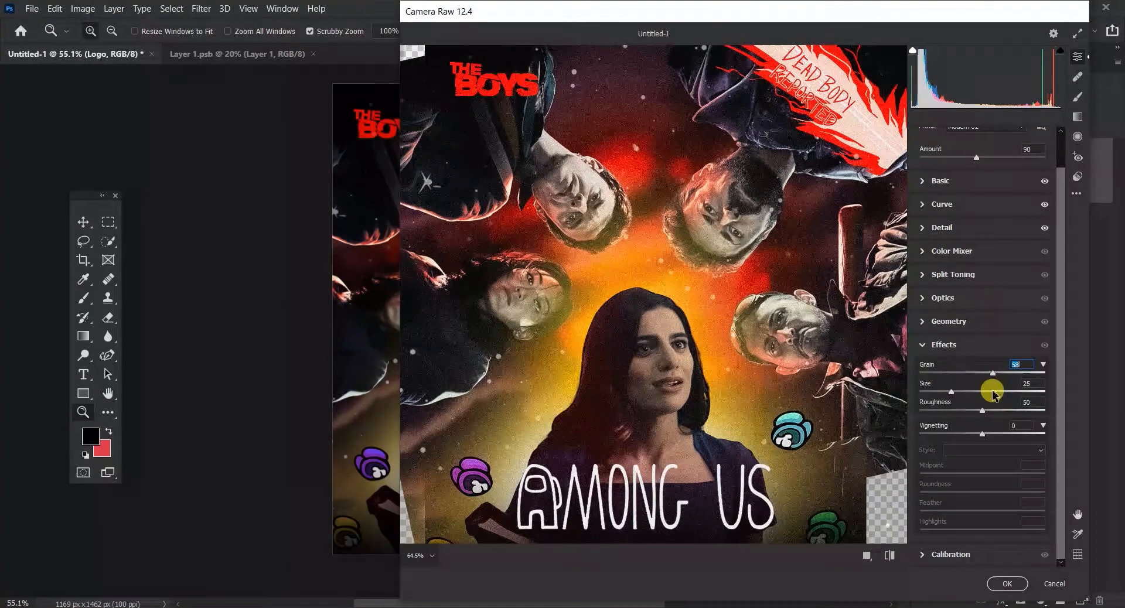
drag(982, 473, 919, 473)
drag(982, 492, 1045, 491)
drag(982, 510, 1045, 511)
drag(919, 434, 963, 435)
key(ctrl+0)
click(993, 580)
drag(493, 381, 471, 401)
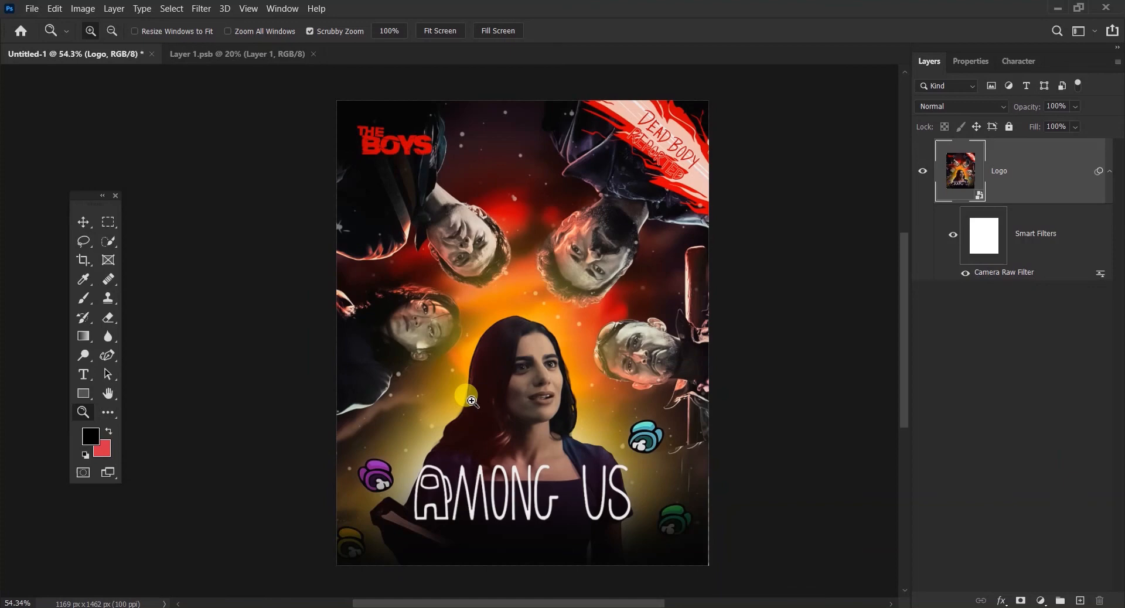